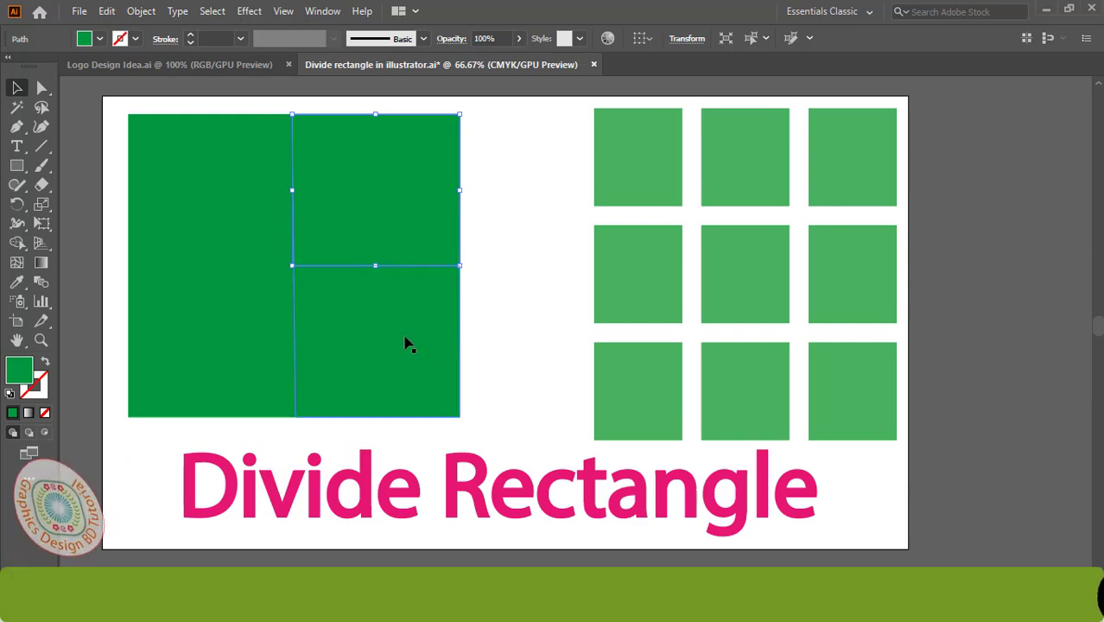
# Step: Pull the four pieces of the divided green rectangle apart
pyautogui.click(253, 345)
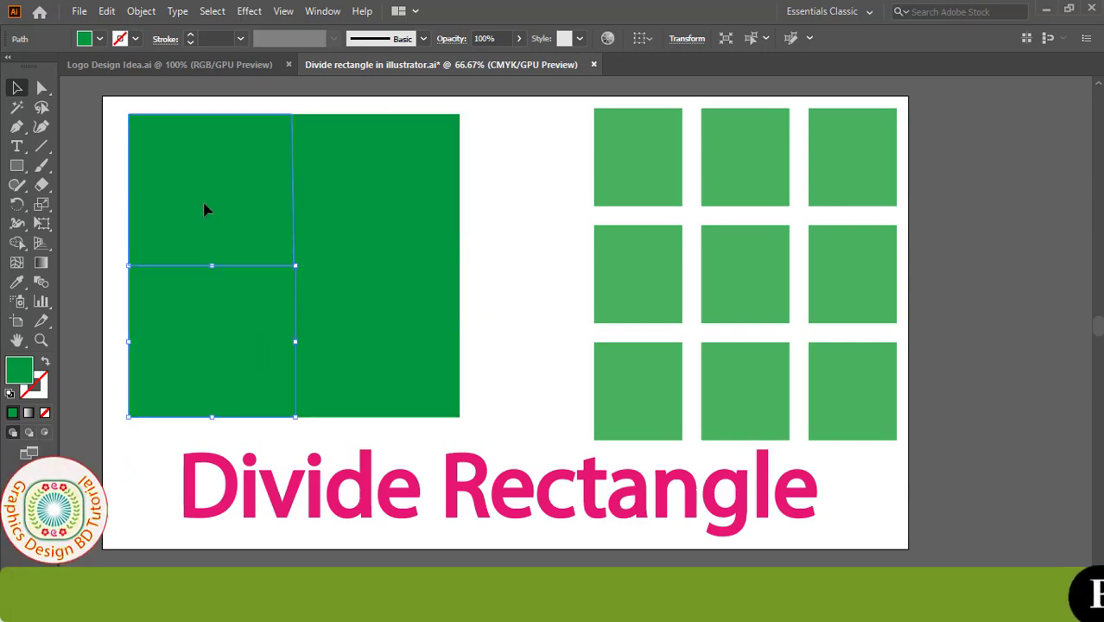
pyautogui.moveTo(378, 207); pyautogui.dragTo(422, 202)
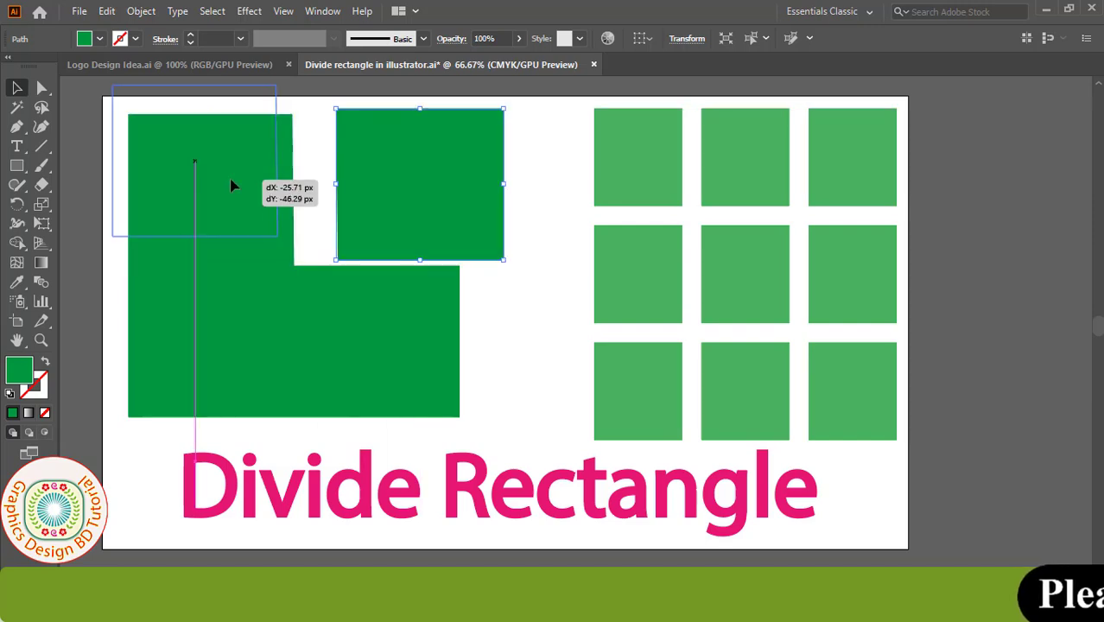
pyautogui.moveTo(231, 186); pyautogui.dragTo(231, 187)
pyautogui.moveTo(197, 332); pyautogui.dragTo(159, 356)
pyautogui.moveTo(351, 360); pyautogui.dragTo(382, 381)
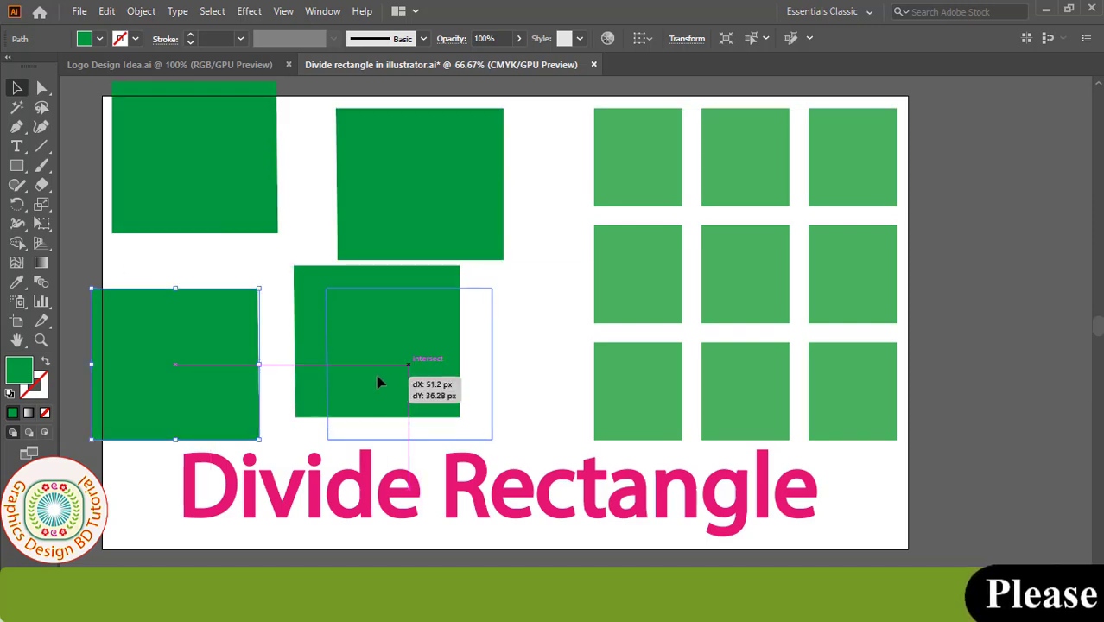
# Step: Ungroup the nine-square grid
pyautogui.rightClick(640, 298)
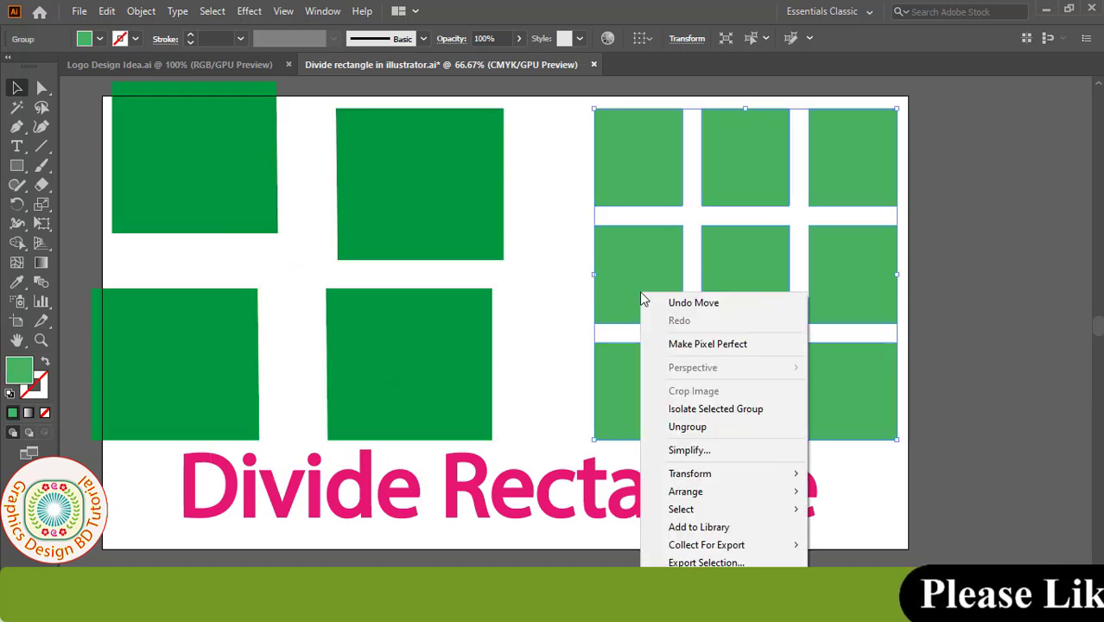
pyautogui.click(714, 432)
pyautogui.click(569, 361)
# Step: Drag the grid squares outward, then undo the moves to restore the original layout
pyautogui.moveTo(635, 382); pyautogui.dragTo(590, 399)
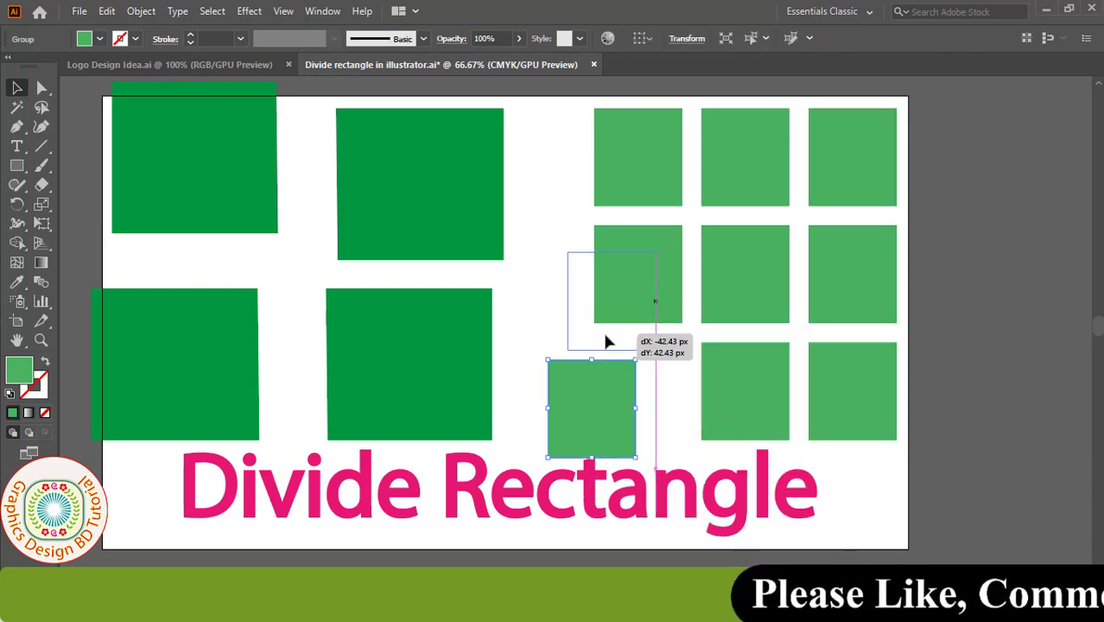
pyautogui.moveTo(606, 342); pyautogui.dragTo(606, 342)
pyautogui.moveTo(613, 183); pyautogui.dragTo(566, 185)
pyautogui.moveTo(729, 175); pyautogui.dragTo(723, 163)
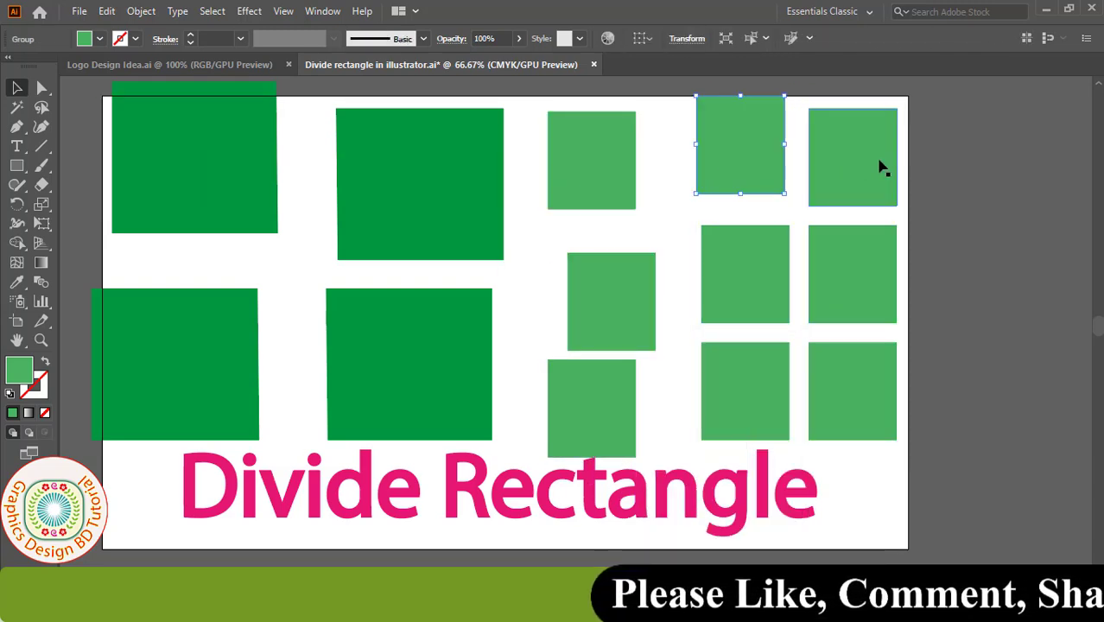
pyautogui.moveTo(882, 167); pyautogui.dragTo(910, 163)
pyautogui.moveTo(889, 275); pyautogui.dragTo(934, 281)
pyautogui.moveTo(868, 377); pyautogui.dragTo(904, 382)
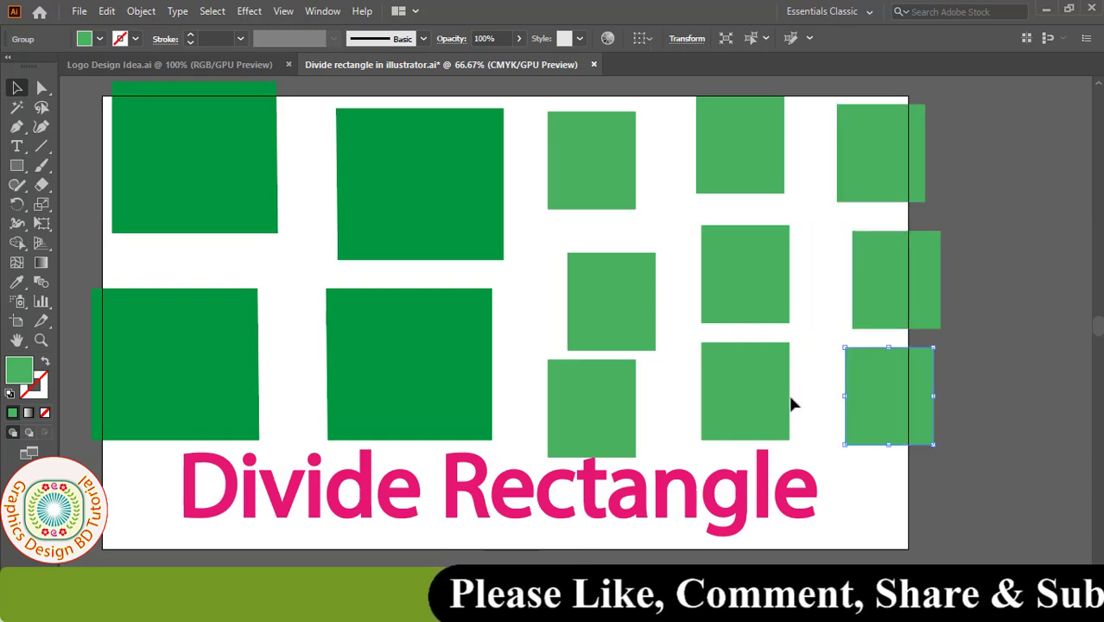
pyautogui.moveTo(764, 410); pyautogui.dragTo(781, 432)
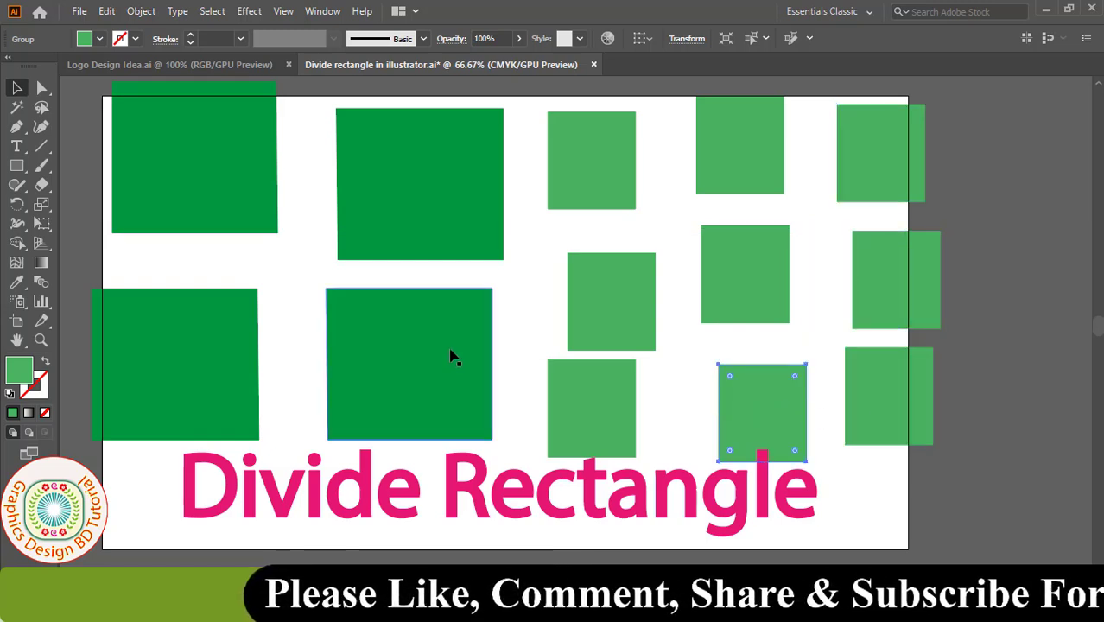
pyautogui.hotkey('ctrl', 'z')
pyautogui.hotkey('ctrl', 'z')
pyautogui.hotkey('ctrl', 'z')
pyautogui.hotkey('ctrl', 'z')
pyautogui.hotkey('ctrl', 'z')
pyautogui.hotkey('ctrl', 'z')
pyautogui.hotkey('ctrl', 'z')
pyautogui.hotkey('ctrl', 'z')
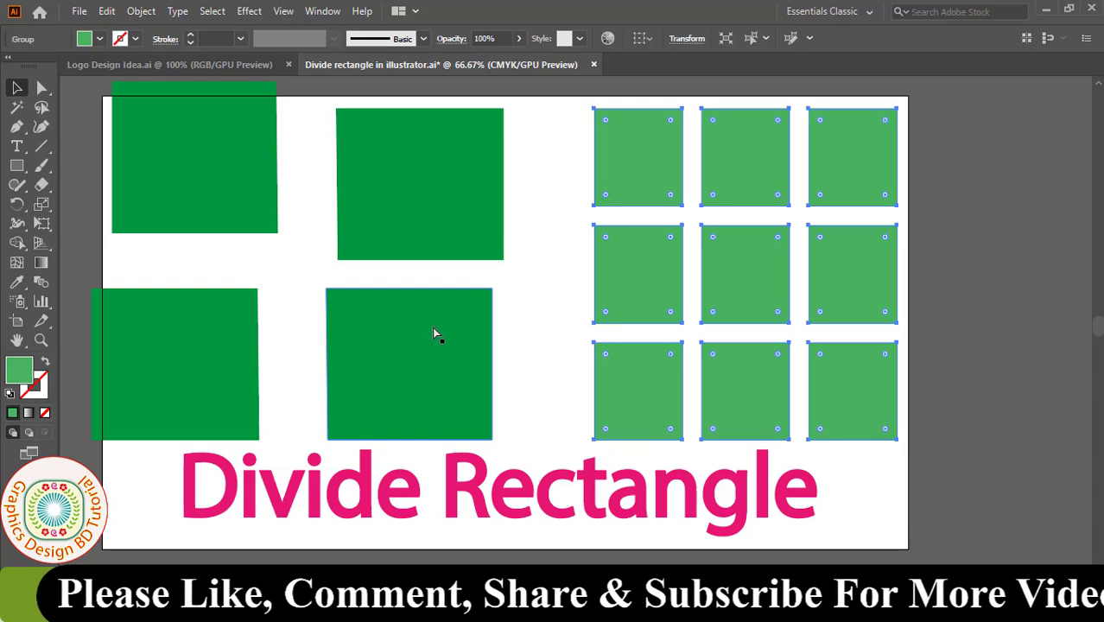
pyautogui.hotkey('ctrl', 'z')
pyautogui.hotkey('ctrl', 'z')
# Step: Undo the last piece move, then delete the divided rectangle and all nine green squares
pyautogui.hotkey('ctrl', 'z')
pyautogui.hotkey('ctrl', 'z')
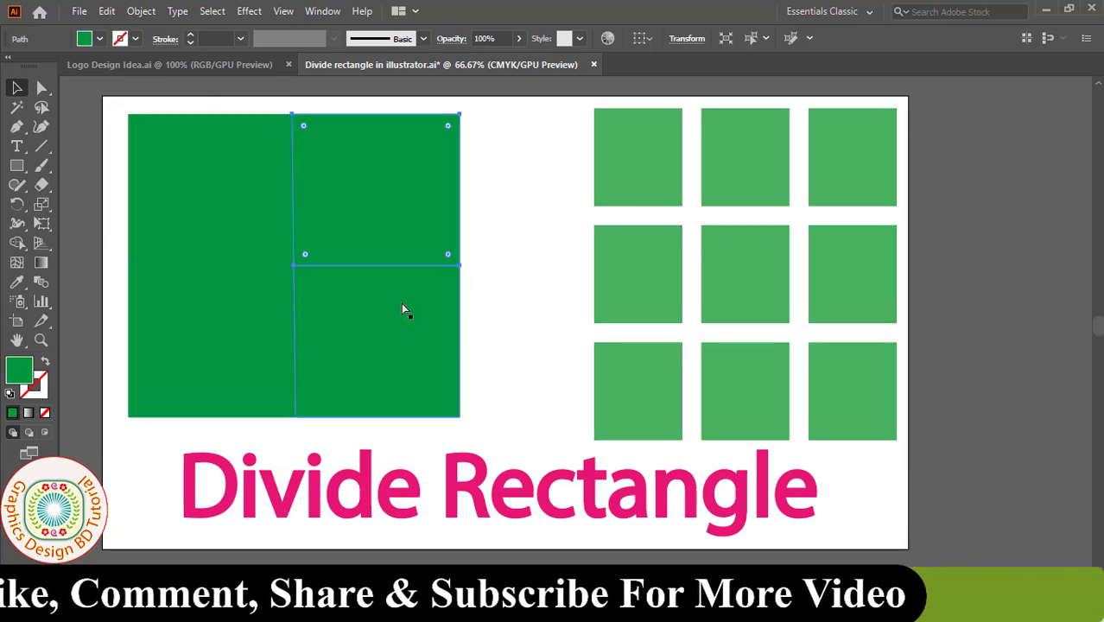
pyautogui.hotkey('ctrl', 'z')
pyautogui.hotkey('ctrl', 'z')
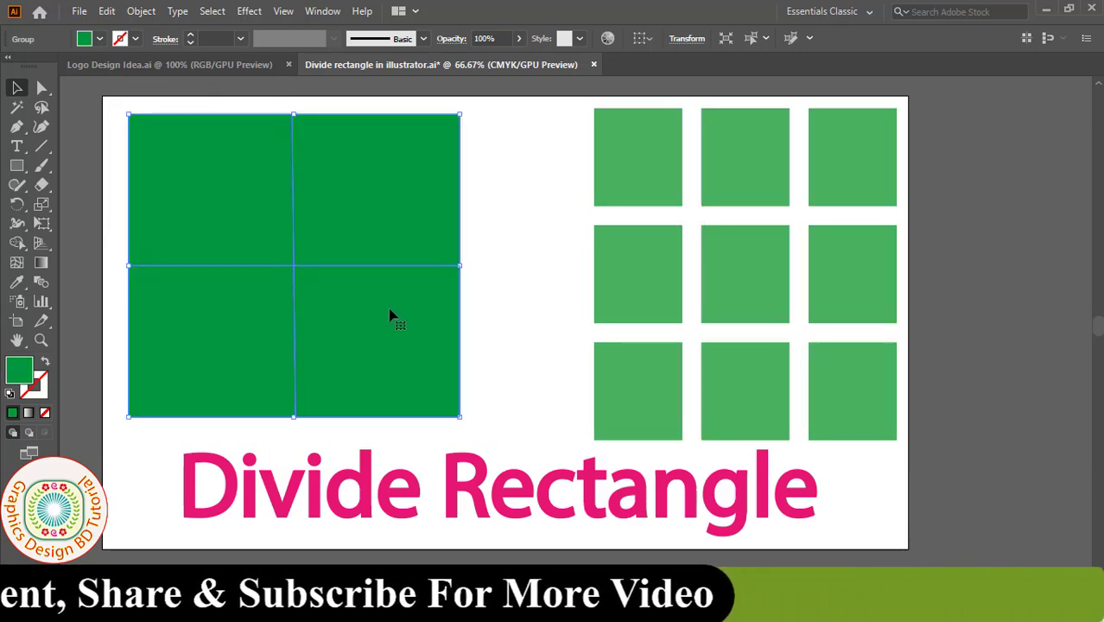
pyautogui.press('Delete')
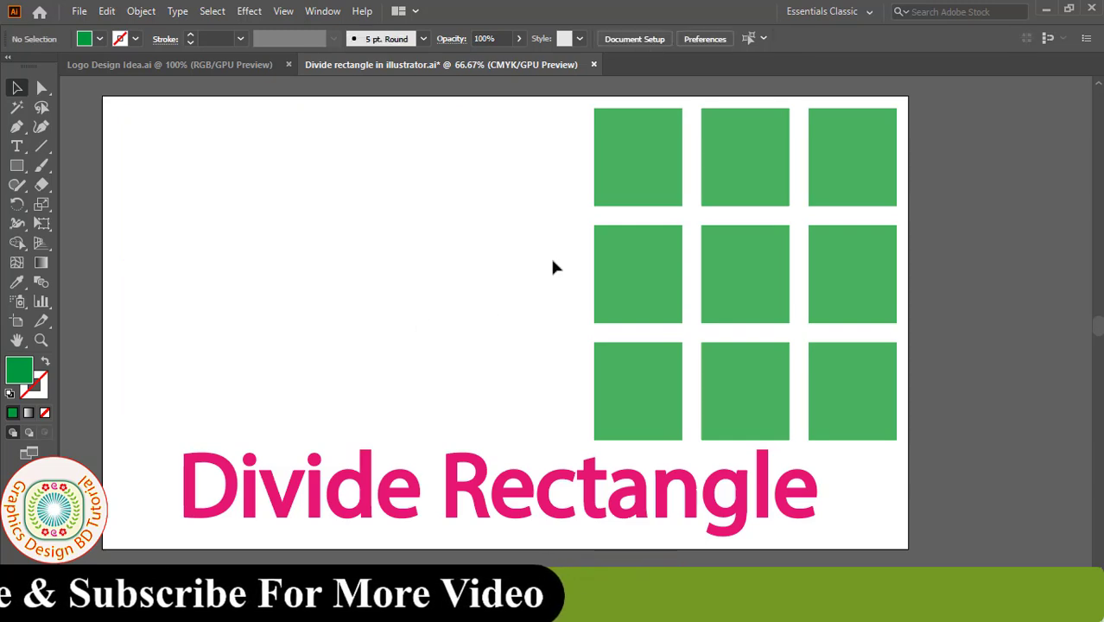
pyautogui.moveTo(567, 118)
pyautogui.mouseDown()
pyautogui.moveTo(894, 443)
pyautogui.moveTo(924, 441)
pyautogui.mouseUp()
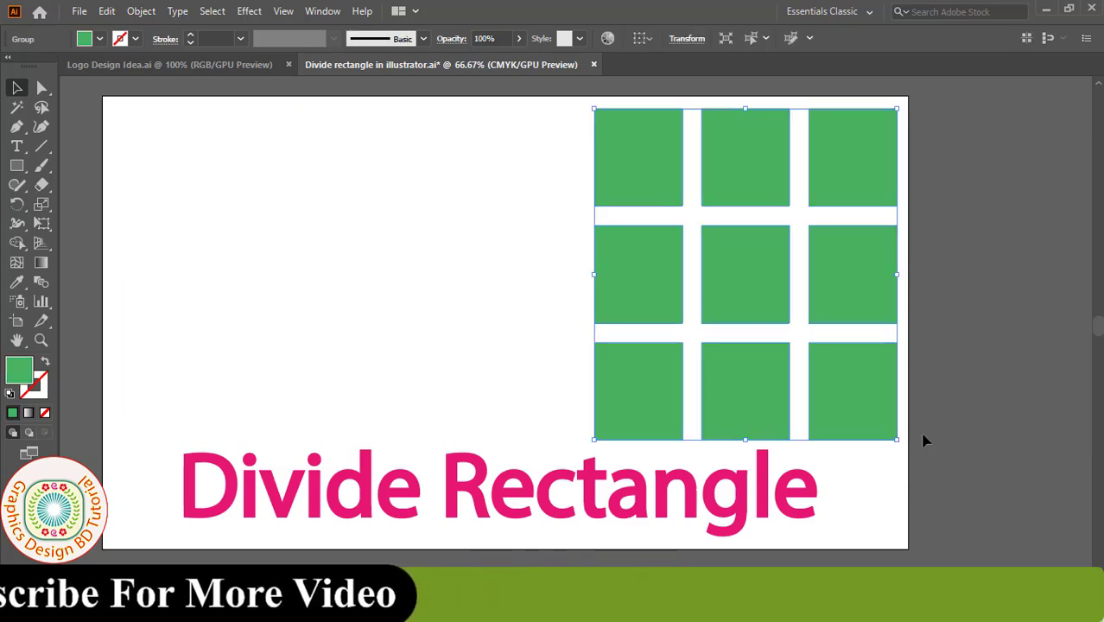
pyautogui.press('Delete')
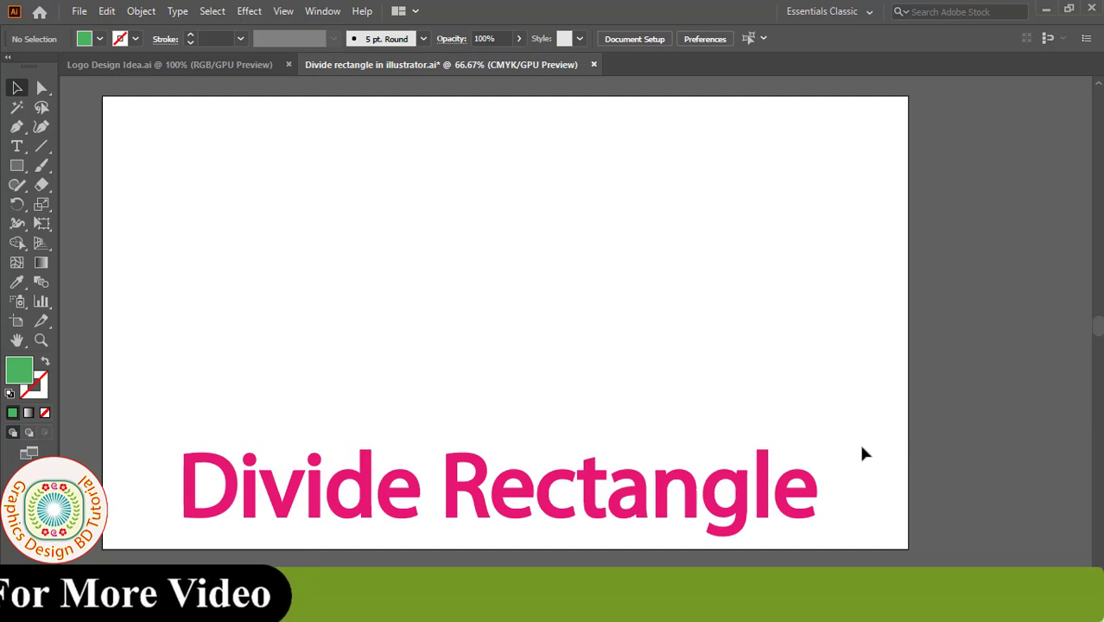
# Step: Draw a green square about 408.54 px wide on the left of the artboard
pyautogui.click(18, 166)
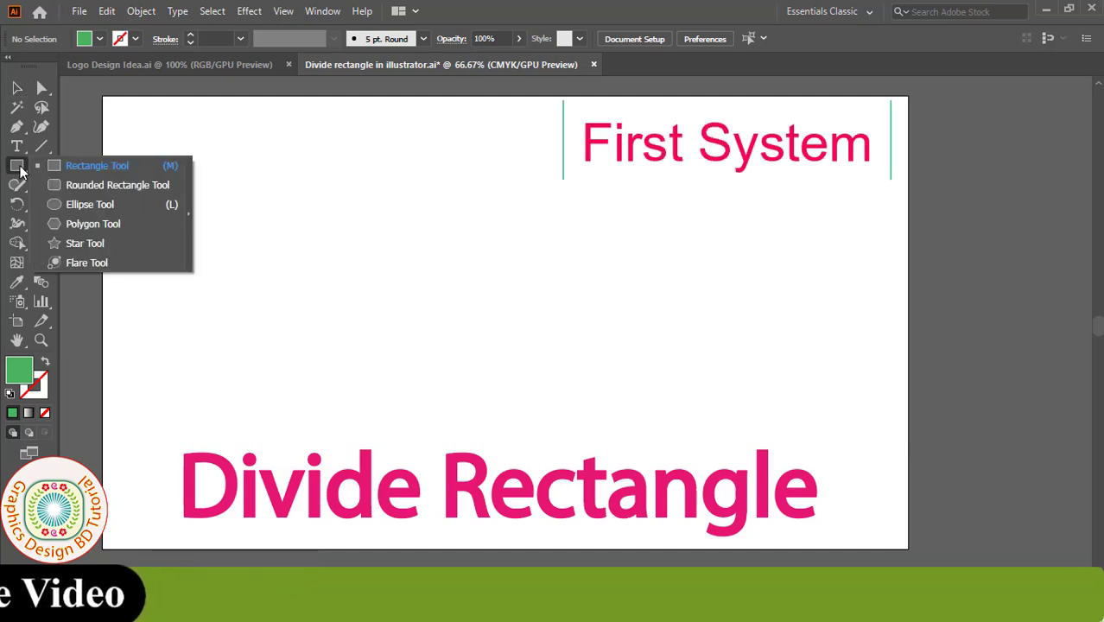
pyautogui.click(65, 165)
pyautogui.moveTo(184, 141); pyautogui.dragTo(451, 400)
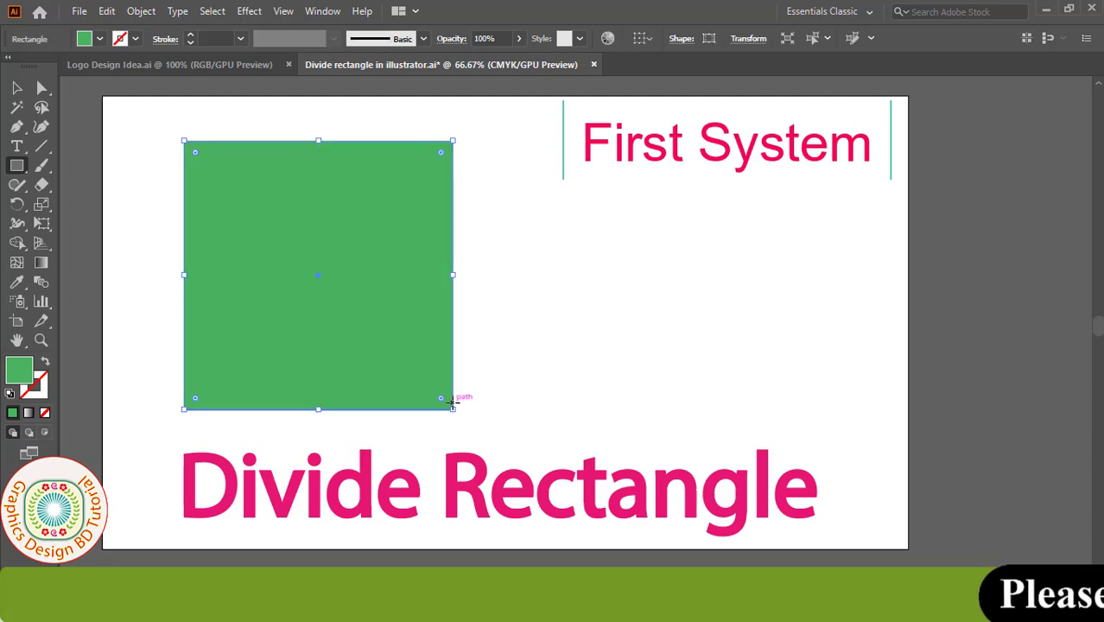
# Step: Deselect the square and set the stroke colour to black
pyautogui.press('v')
pyautogui.click(121, 111)
pyautogui.click(135, 40)
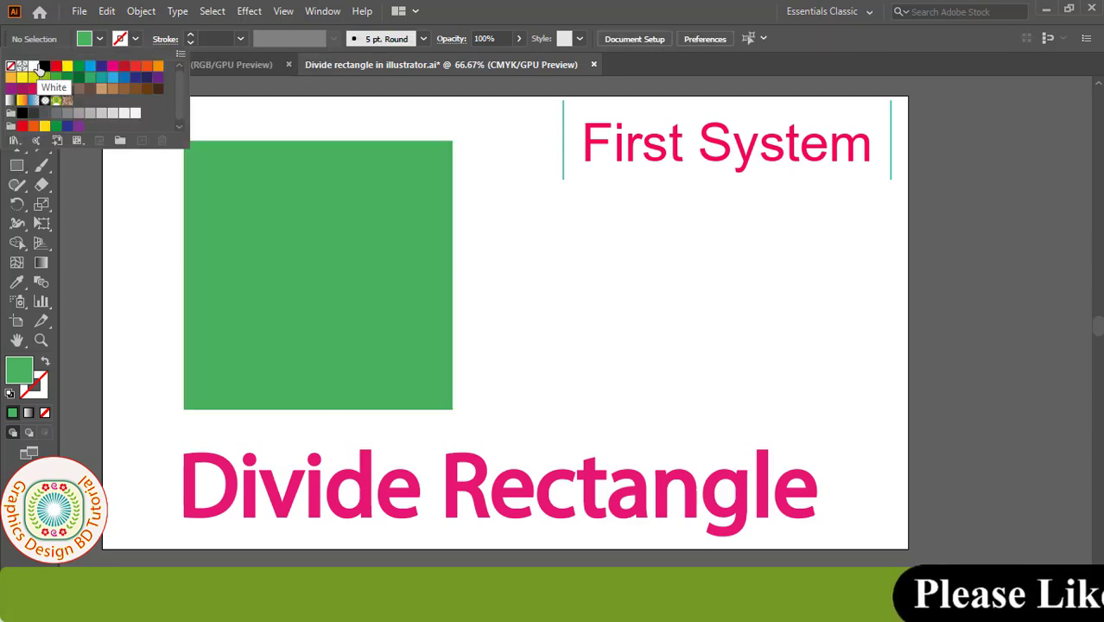
pyautogui.click(45, 69)
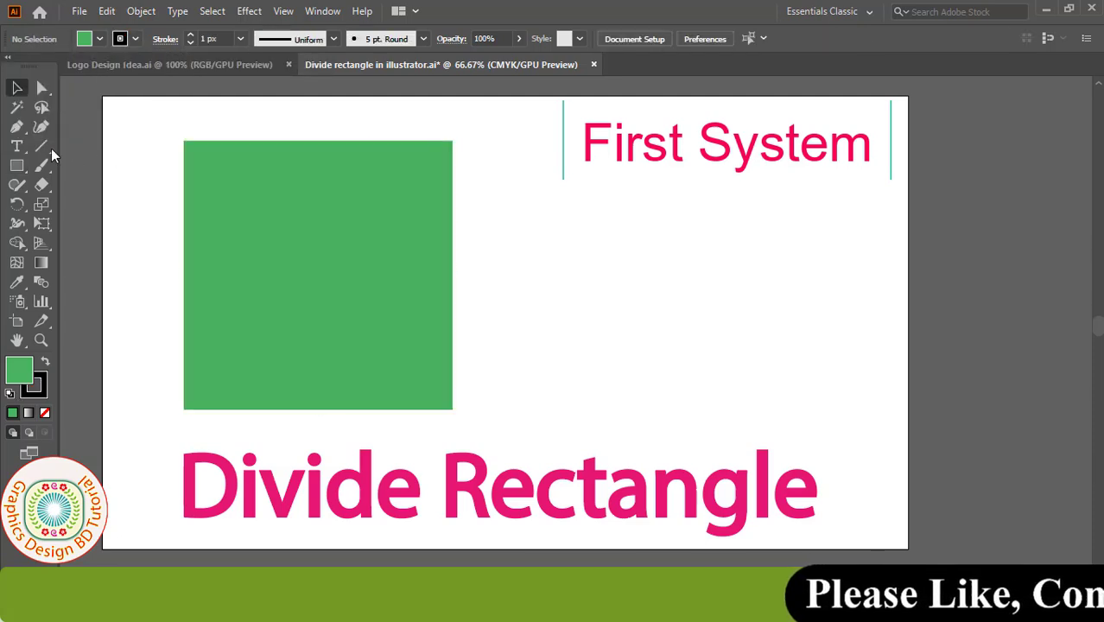
# Step: Draw a vertical and a horizontal line across the green square
pyautogui.click(40, 145)
pyautogui.click(99, 148)
pyautogui.moveTo(305, 518)
pyautogui.mouseDown()
pyautogui.moveTo(302, 112)
pyautogui.moveTo(327, 443)
pyautogui.moveTo(327, 432)
pyautogui.mouseUp()
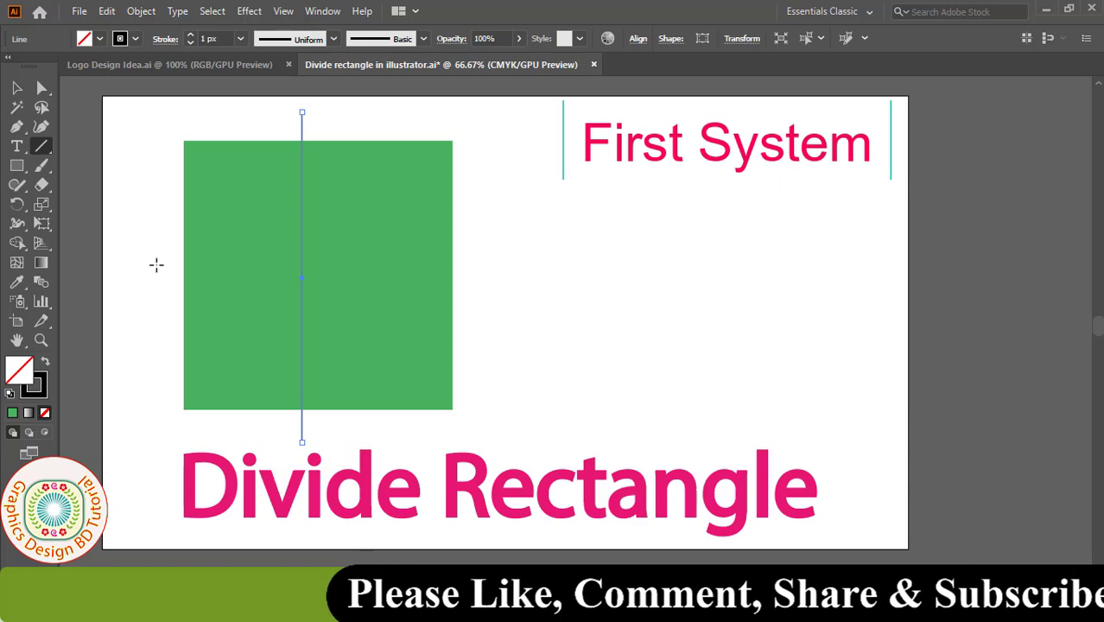
pyautogui.moveTo(156, 265); pyautogui.dragTo(506, 265)
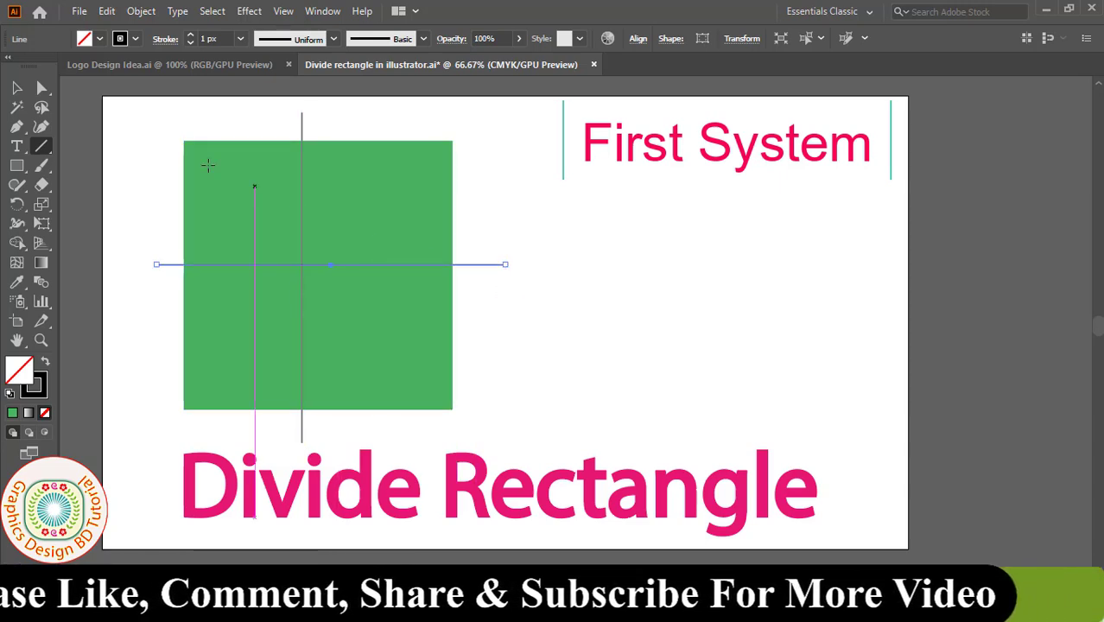
# Step: Marquee-select the square together with both crossing lines
pyautogui.click(17, 87)
pyautogui.click(149, 139)
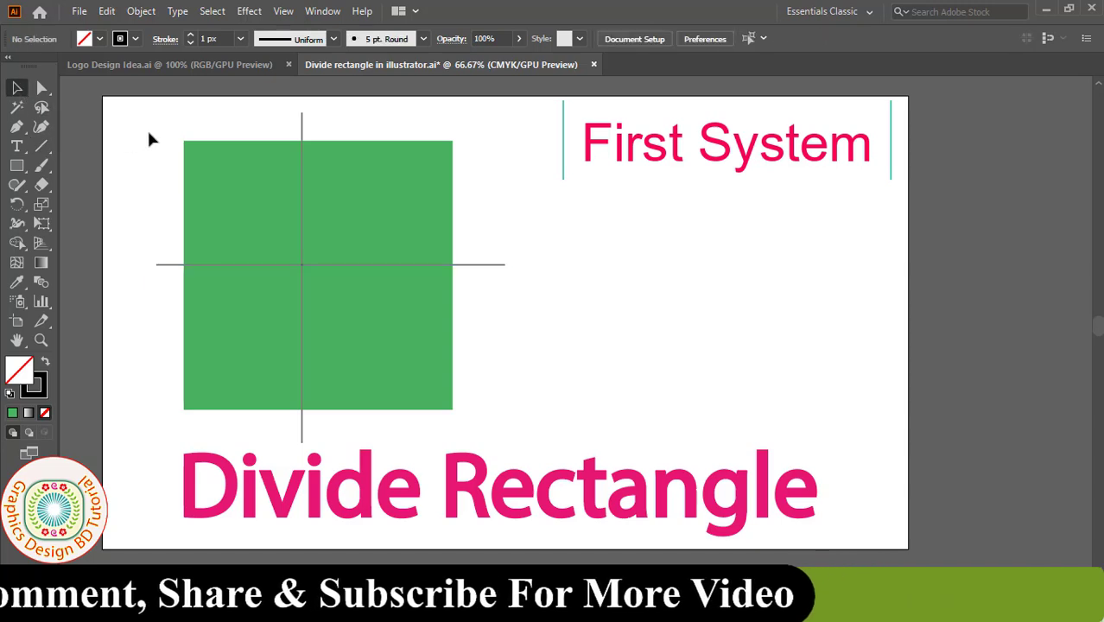
pyautogui.moveTo(149, 139); pyautogui.dragTo(510, 423)
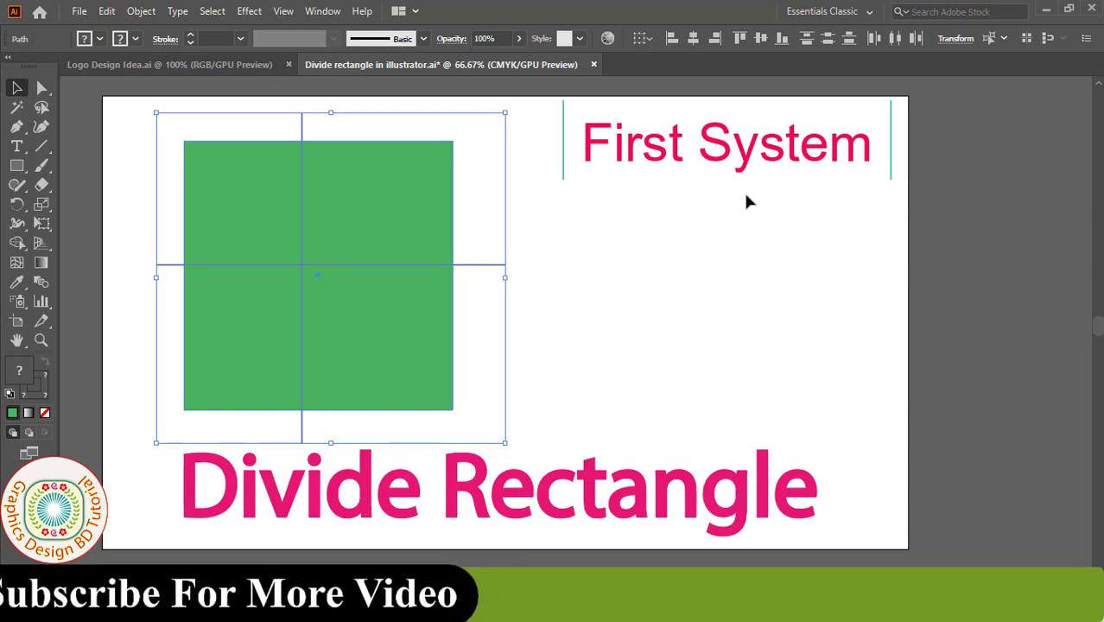
# Step: Centre the lines on the square, then apply Pathfinder Divide to cut it into four
pyautogui.click(694, 39)
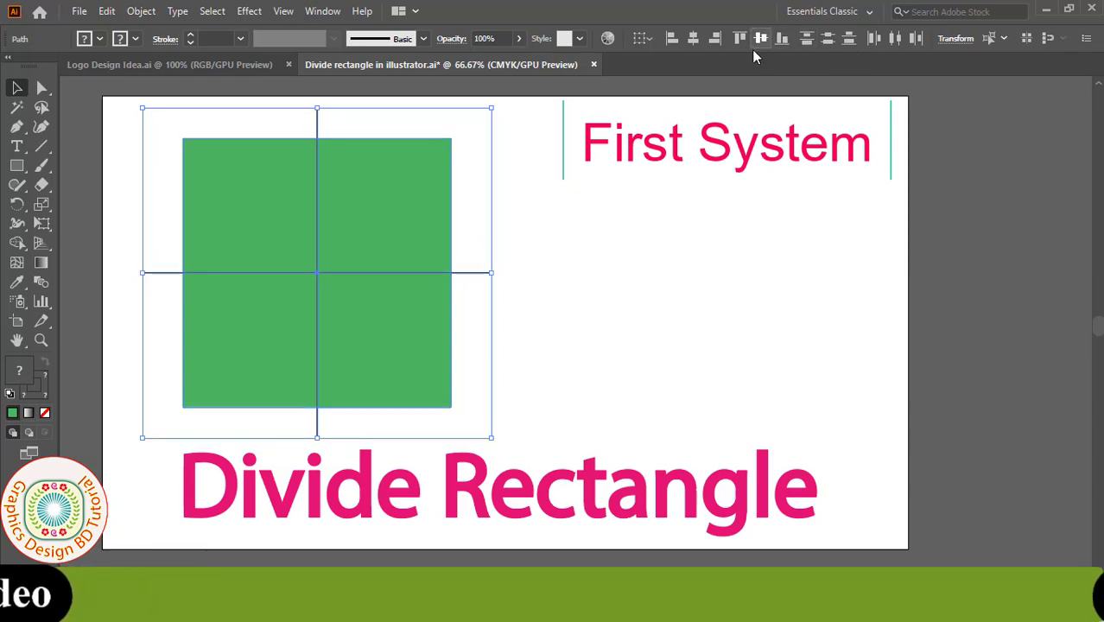
pyautogui.click(326, 12)
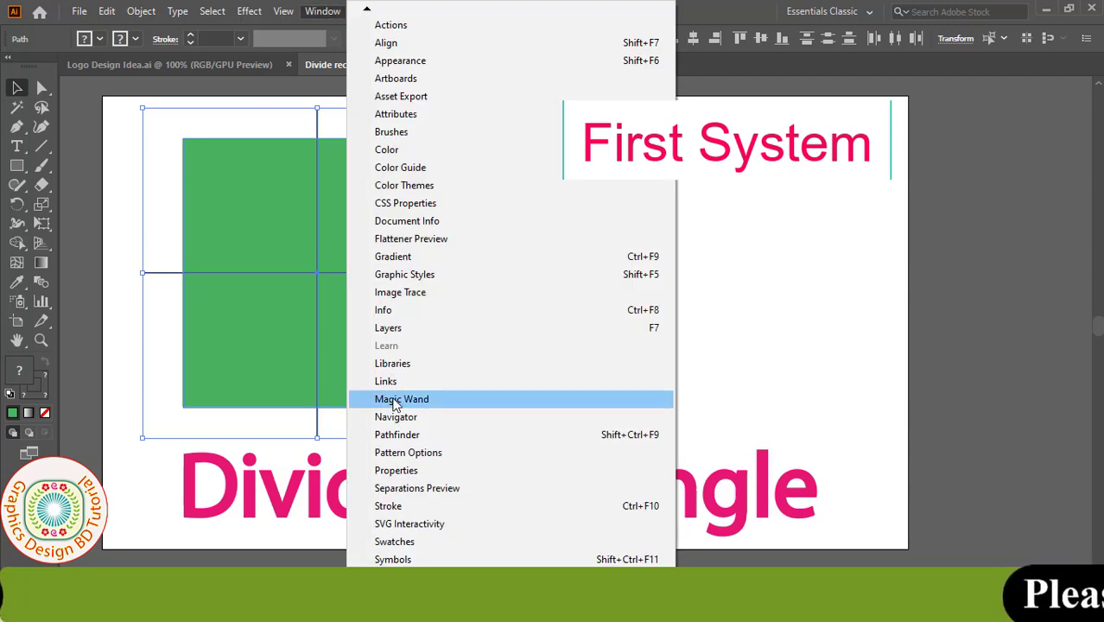
pyautogui.click(460, 440)
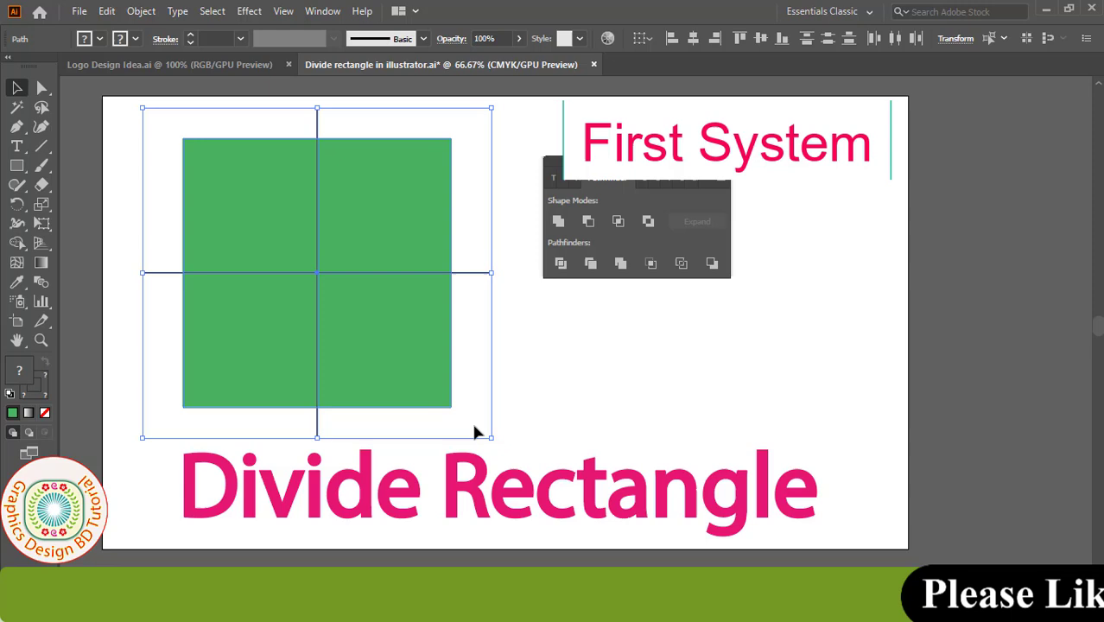
pyautogui.click(560, 264)
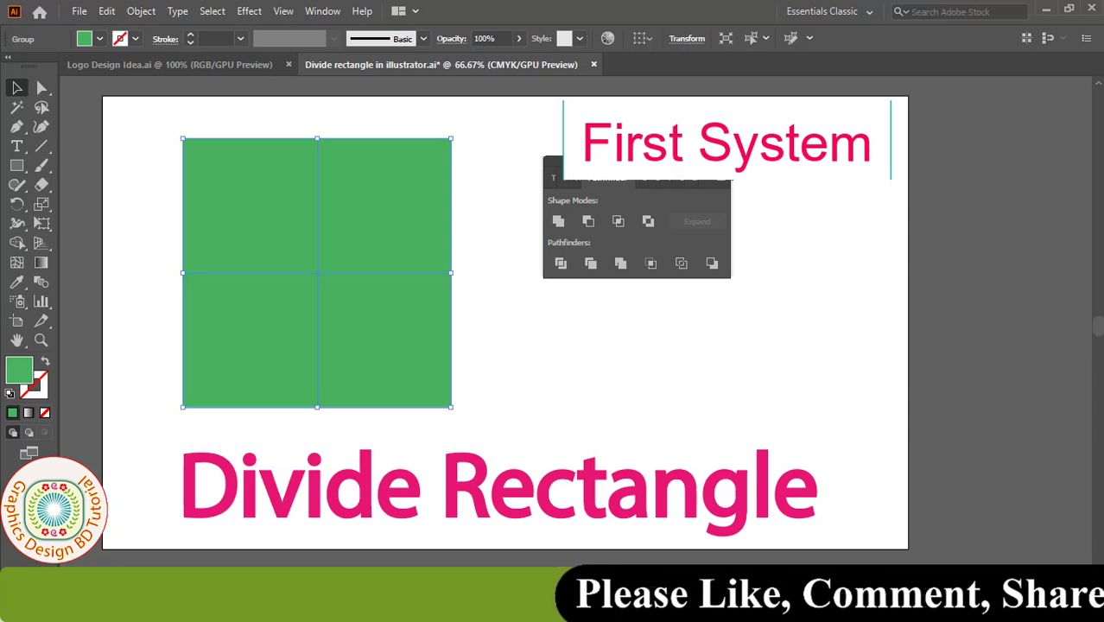
# Step: Ungroup the four divided pieces and spread them apart
pyautogui.click(724, 162)
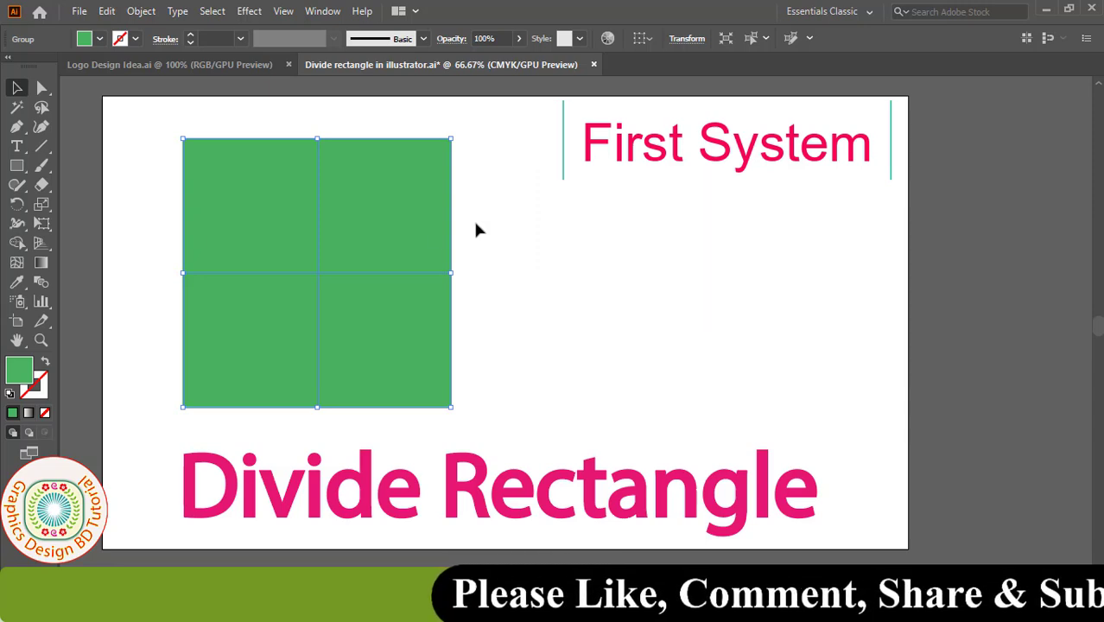
pyautogui.rightClick(394, 233)
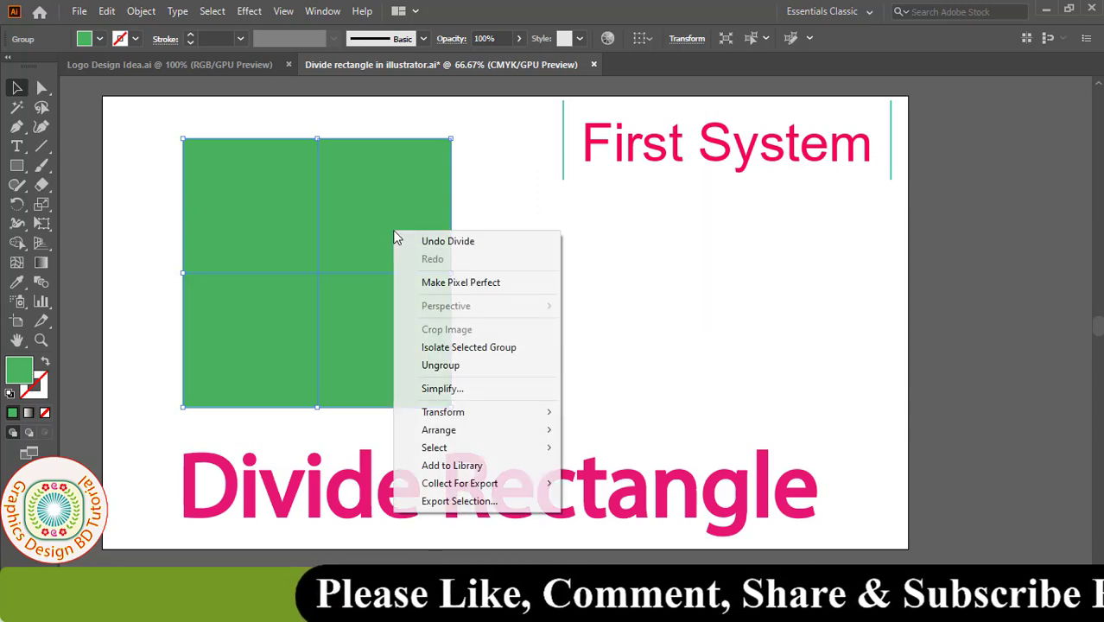
pyautogui.click(437, 367)
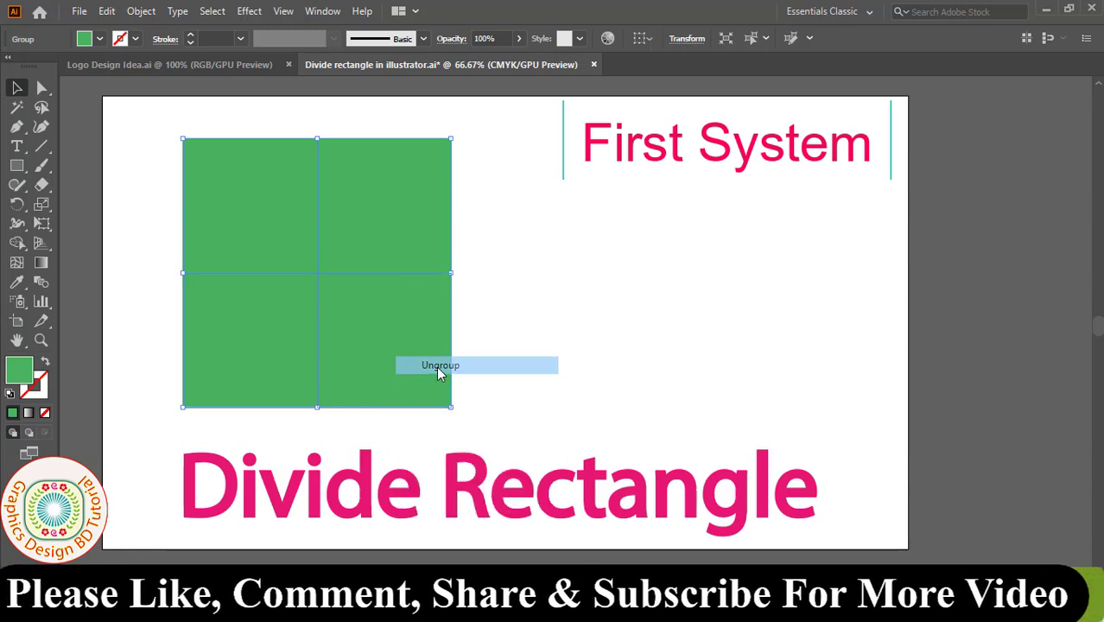
pyautogui.moveTo(421, 241)
pyautogui.mouseDown()
pyautogui.moveTo(463, 251)
pyautogui.moveTo(559, 211)
pyautogui.mouseUp()
pyautogui.moveTo(355, 240); pyautogui.dragTo(305, 211)
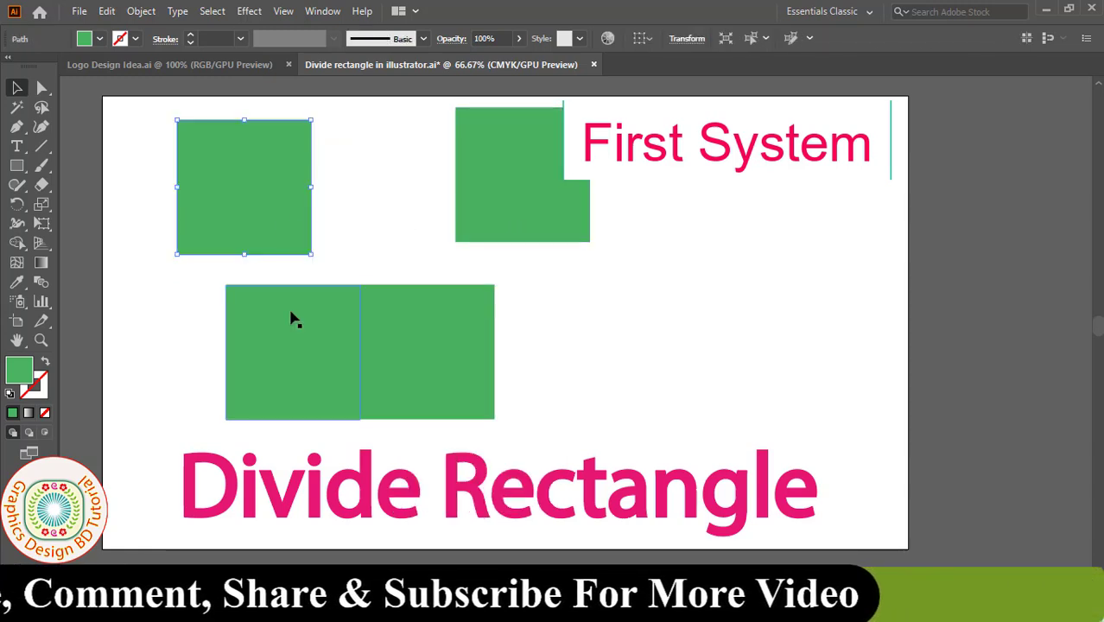
pyautogui.moveTo(291, 316); pyautogui.dragTo(224, 327)
pyautogui.moveTo(377, 350); pyautogui.dragTo(366, 350)
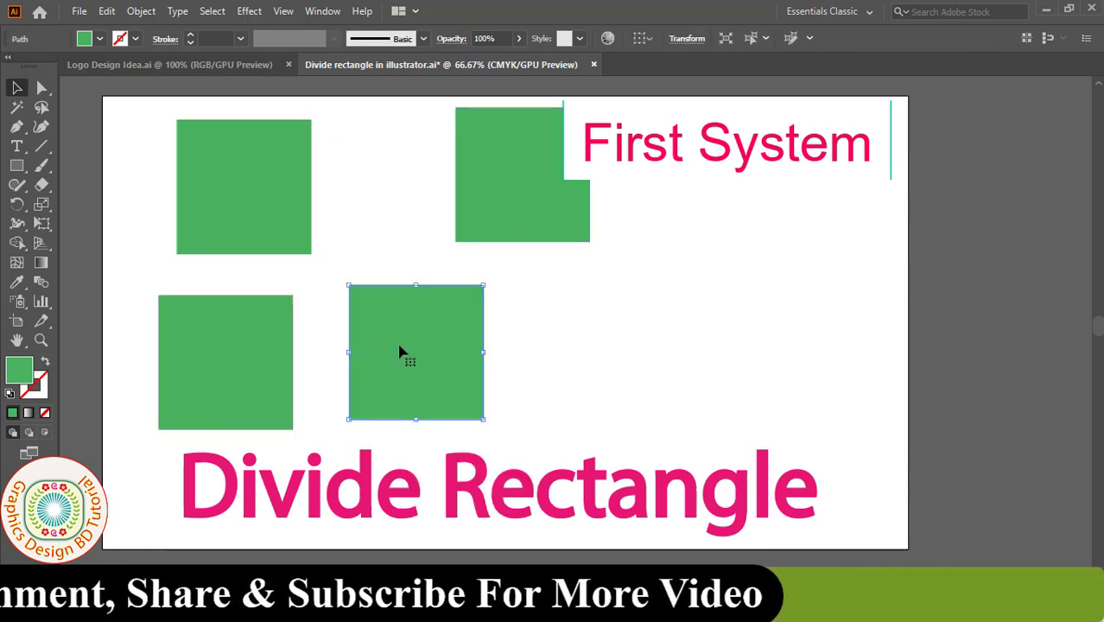
# Step: Fill the top-left piece red and the top-right piece pink
pyautogui.click(283, 214)
pyautogui.click(99, 38)
pyautogui.click(56, 66)
pyautogui.click(522, 173)
pyautogui.click(99, 38)
pyautogui.click(111, 65)
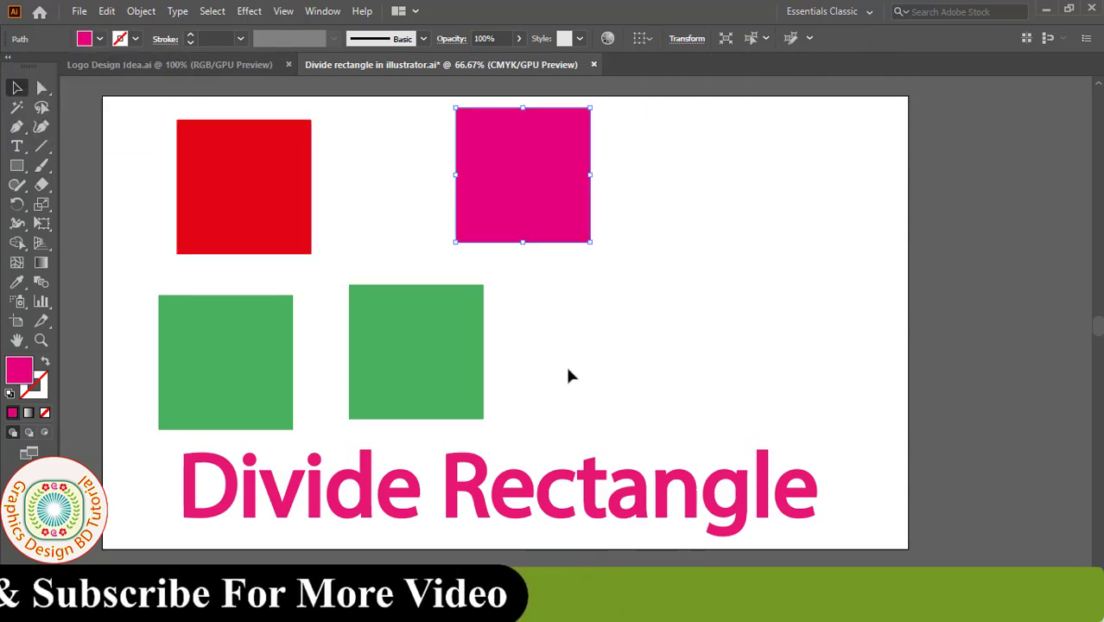
# Step: Fill the bottom-right piece orange and the bottom-left black, then delete all four
pyautogui.click(416, 352)
pyautogui.click(100, 38)
pyautogui.click(156, 67)
pyautogui.click(248, 298)
pyautogui.click(99, 38)
pyautogui.click(44, 66)
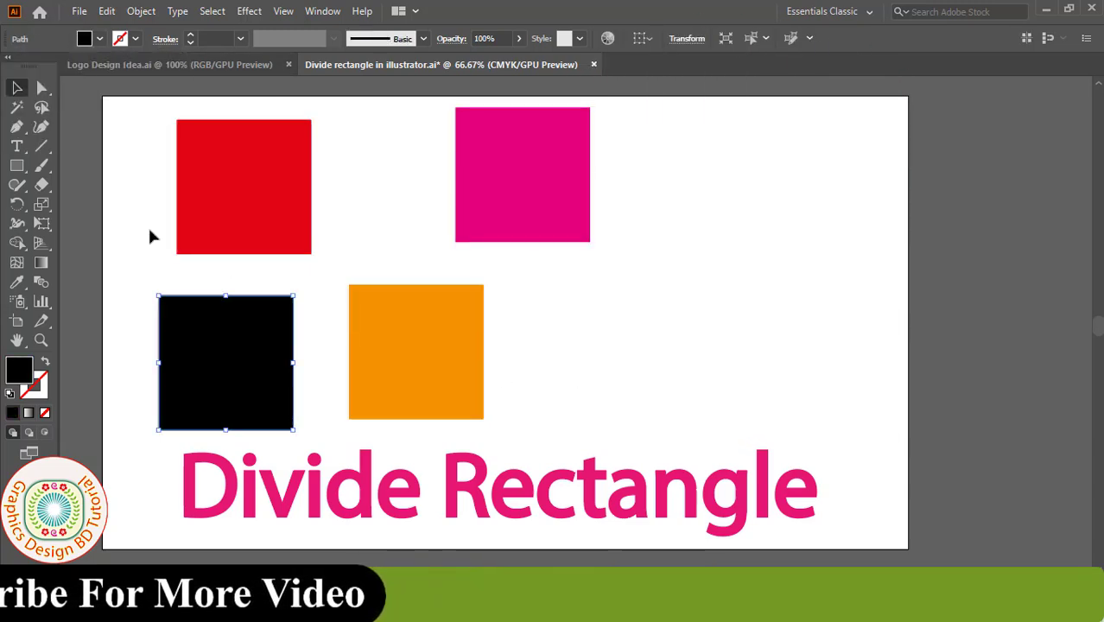
pyautogui.moveTo(138, 142); pyautogui.dragTo(465, 357)
pyautogui.press('Delete')
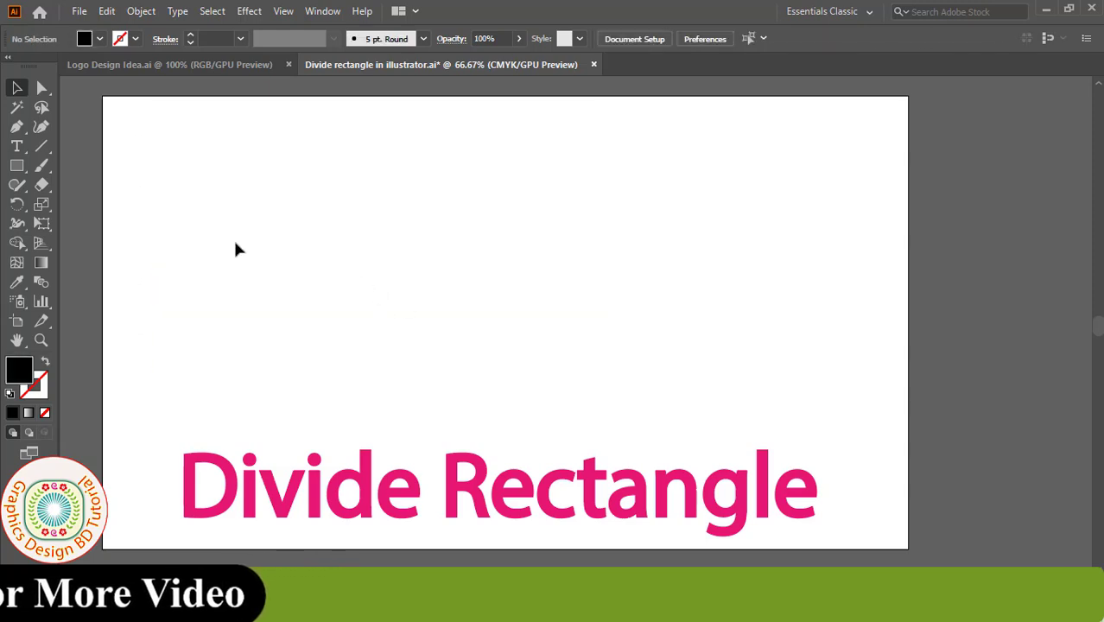
# Step: Draw a square about 421.64 px above the title and fill it with CMYK Green
pyautogui.click(19, 167)
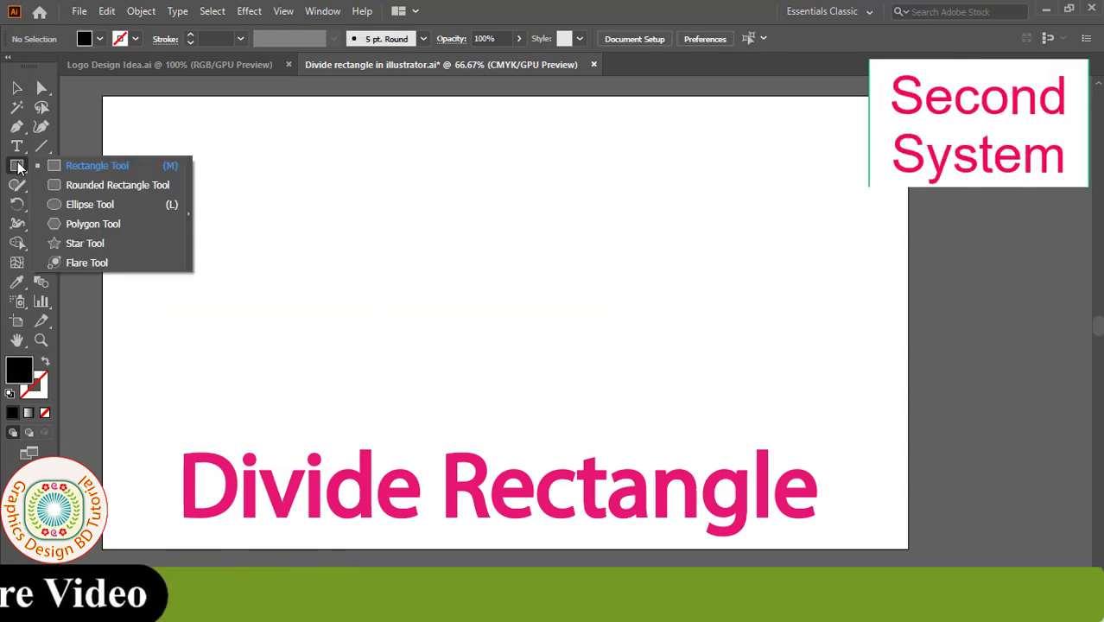
pyautogui.click(61, 165)
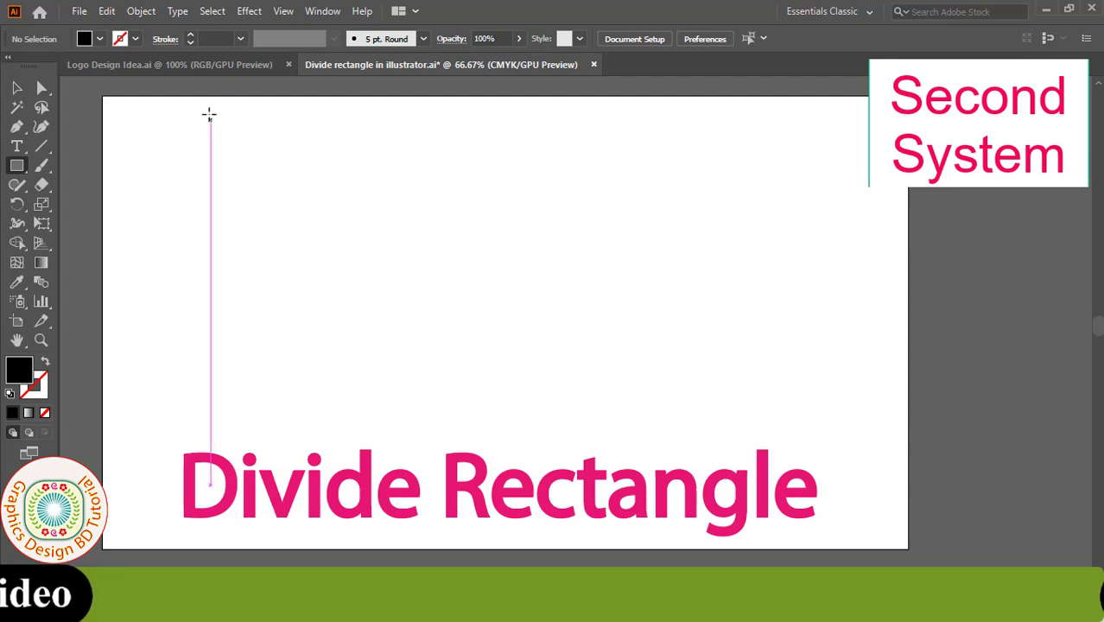
pyautogui.moveTo(209, 114); pyautogui.dragTo(422, 294)
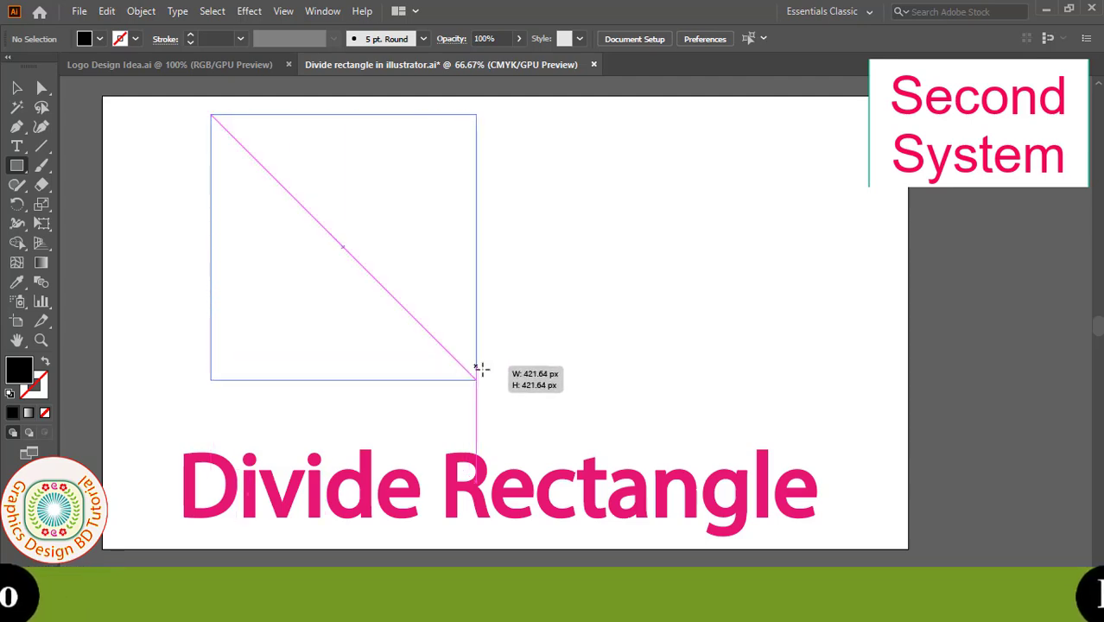
pyautogui.moveTo(516, 398); pyautogui.dragTo(523, 425)
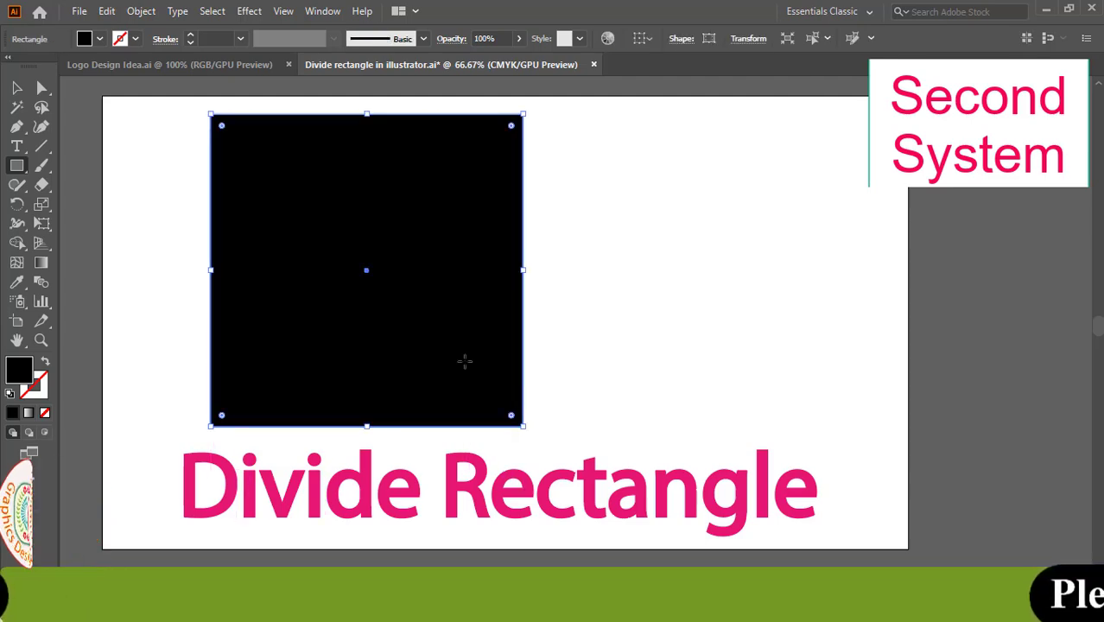
pyautogui.click(101, 38)
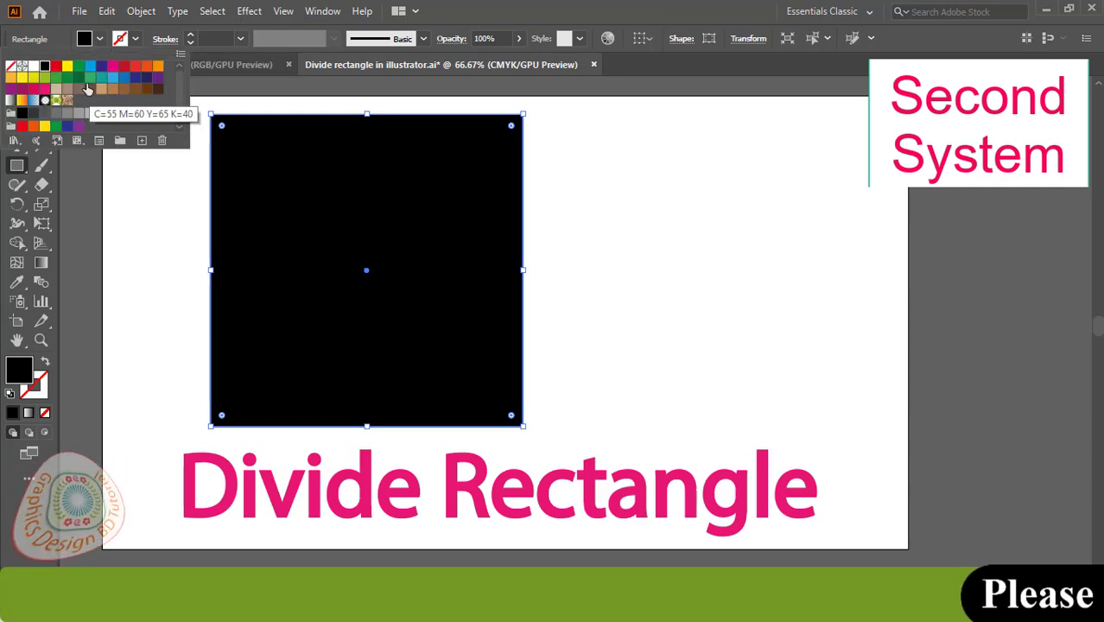
pyautogui.click(79, 65)
pyautogui.click(17, 87)
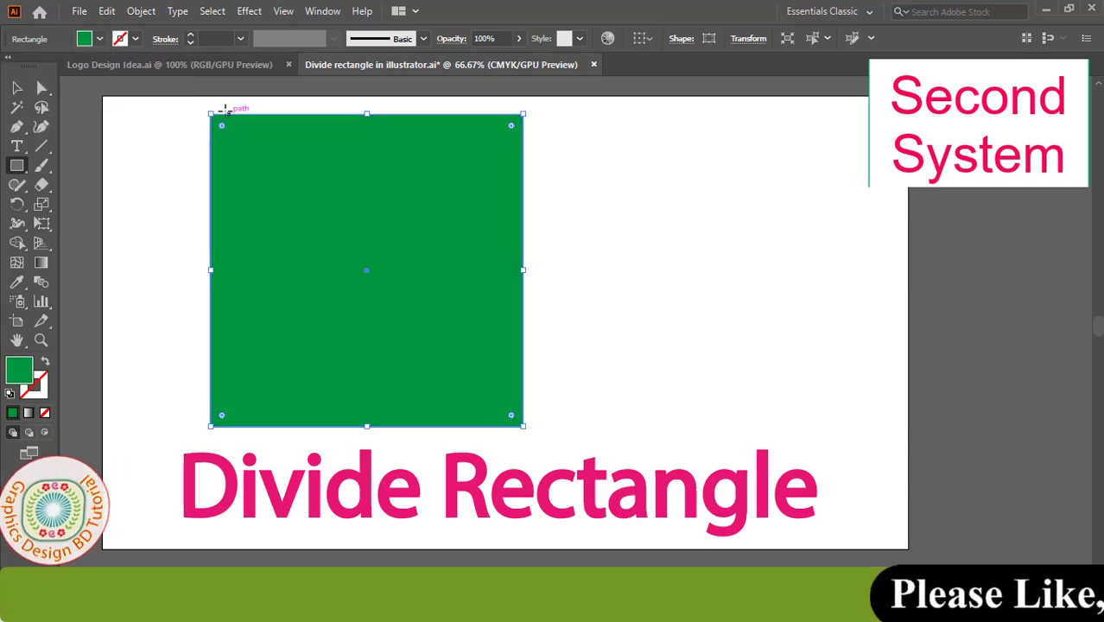
# Step: Open Split Into Grid with Preview on and raise Rows to 3
pyautogui.click(141, 11)
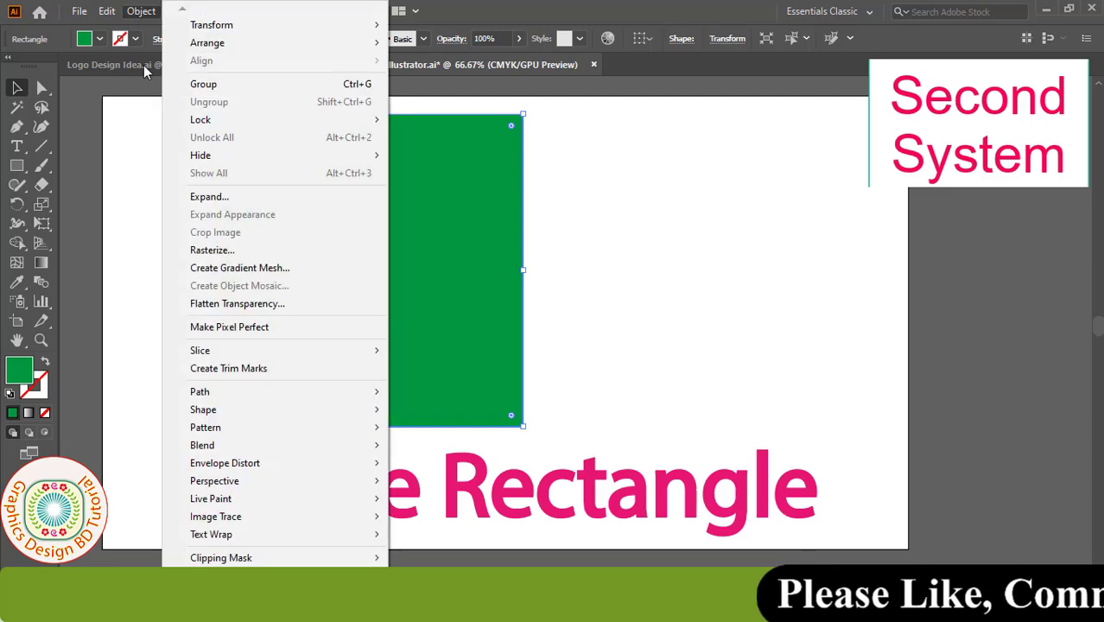
pyautogui.moveTo(200, 391)
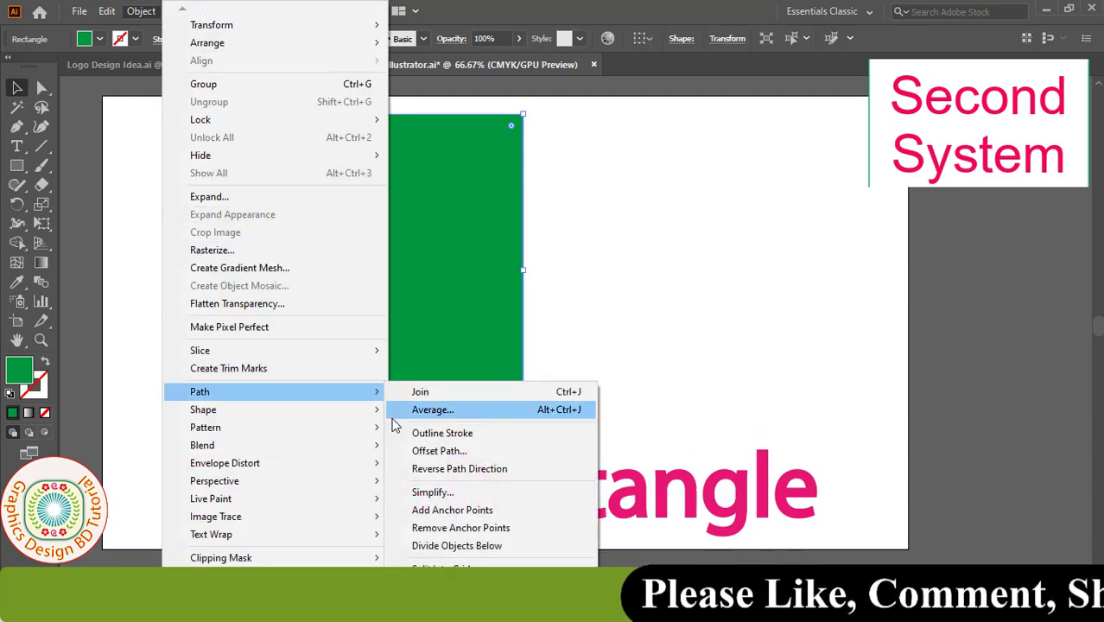
pyautogui.click(449, 568)
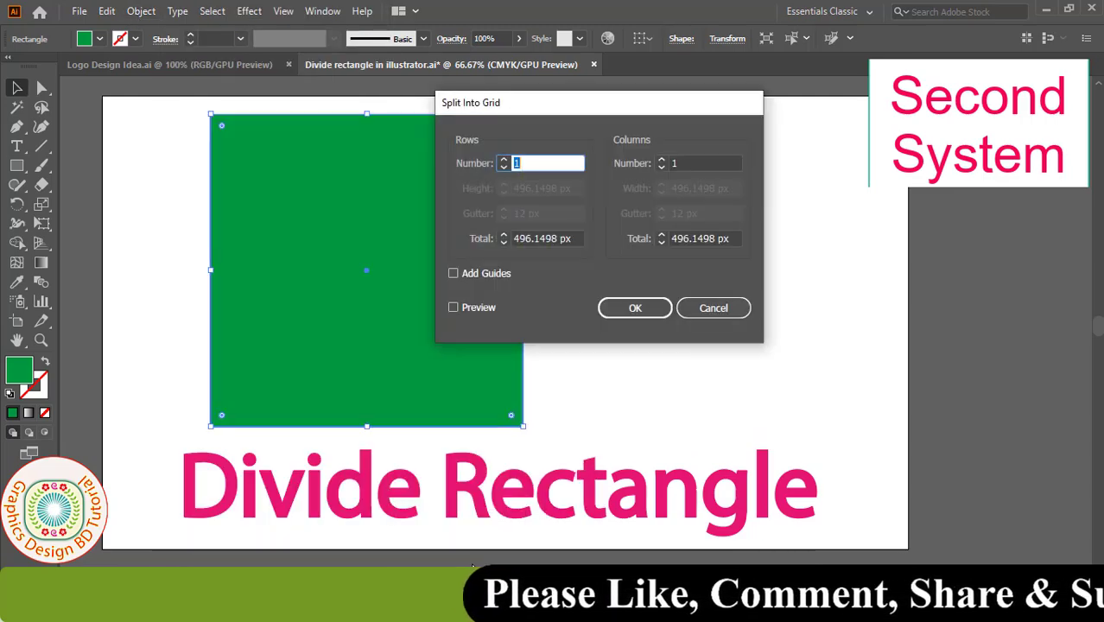
pyautogui.moveTo(682, 184); pyautogui.dragTo(696, 144)
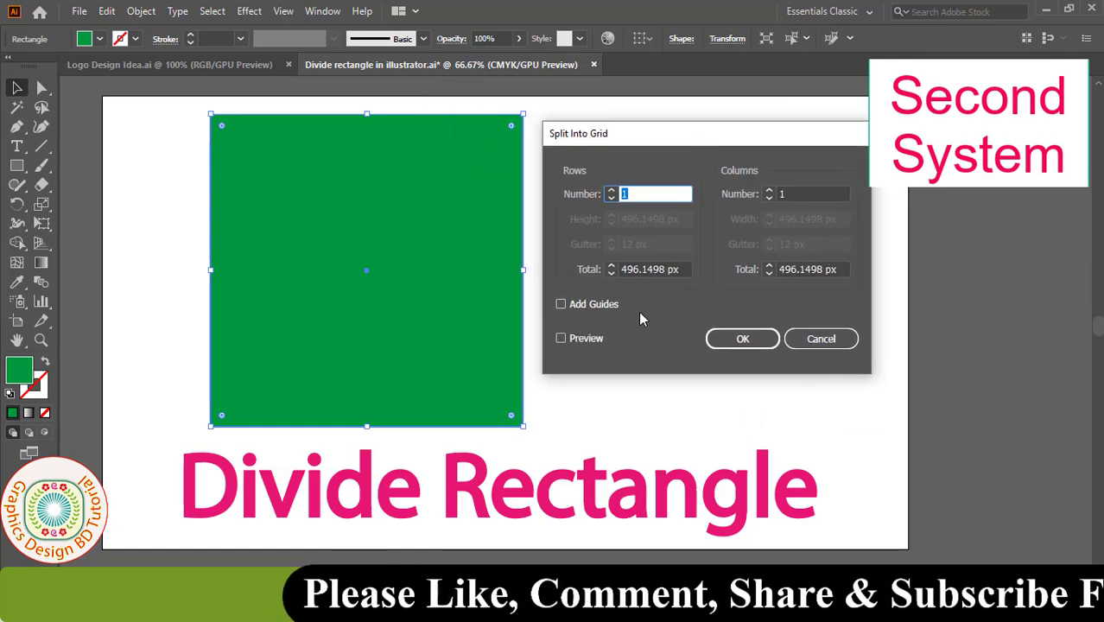
pyautogui.click(560, 338)
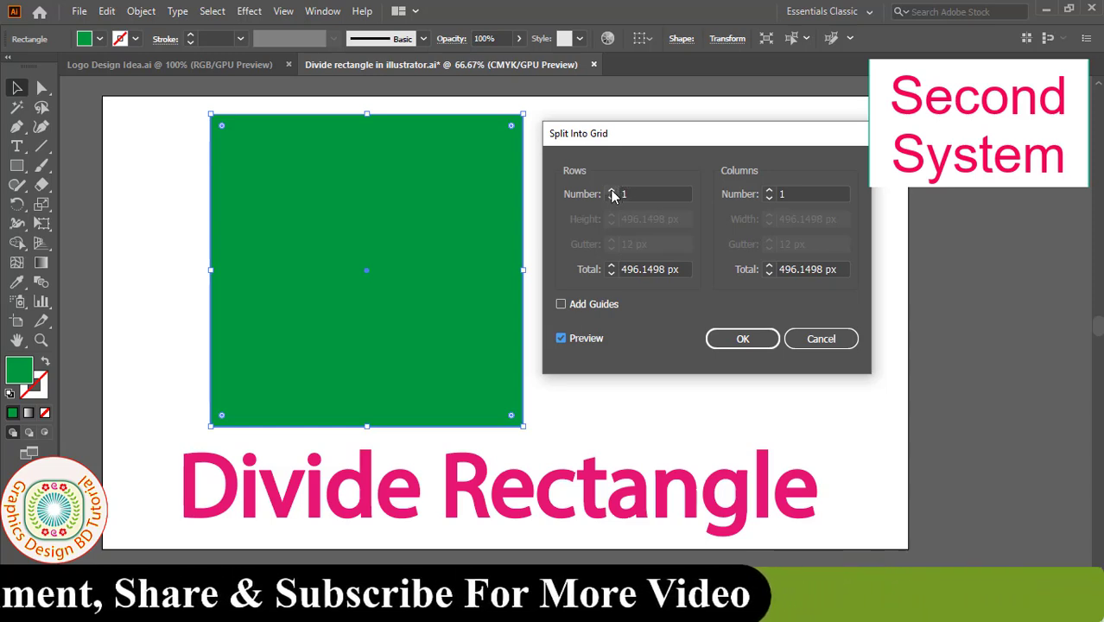
pyautogui.click(611, 191)
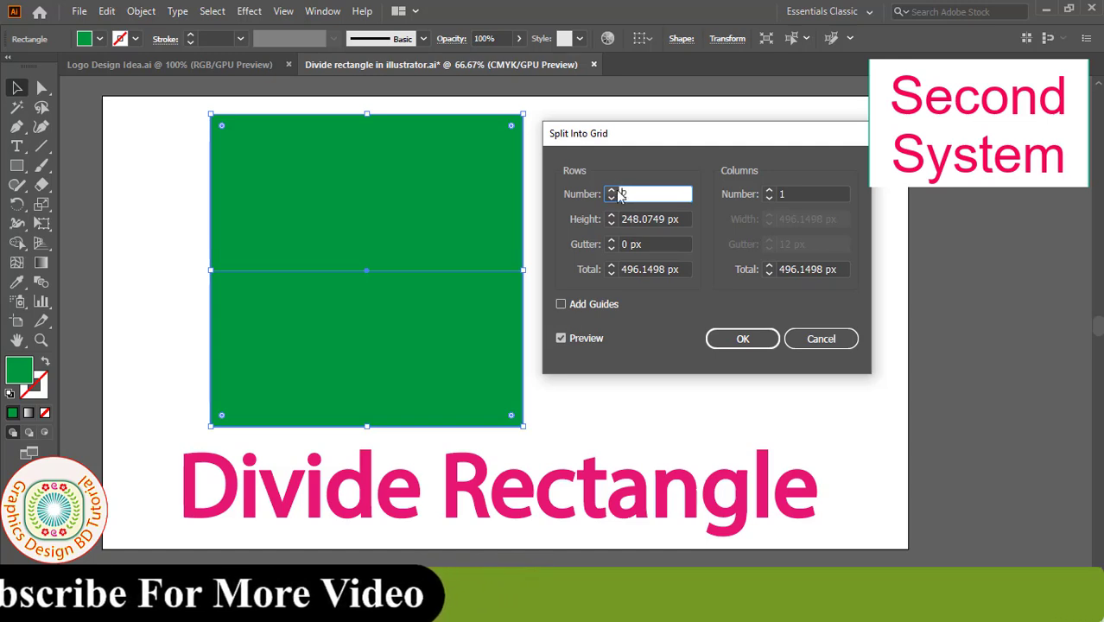
pyautogui.click(611, 191)
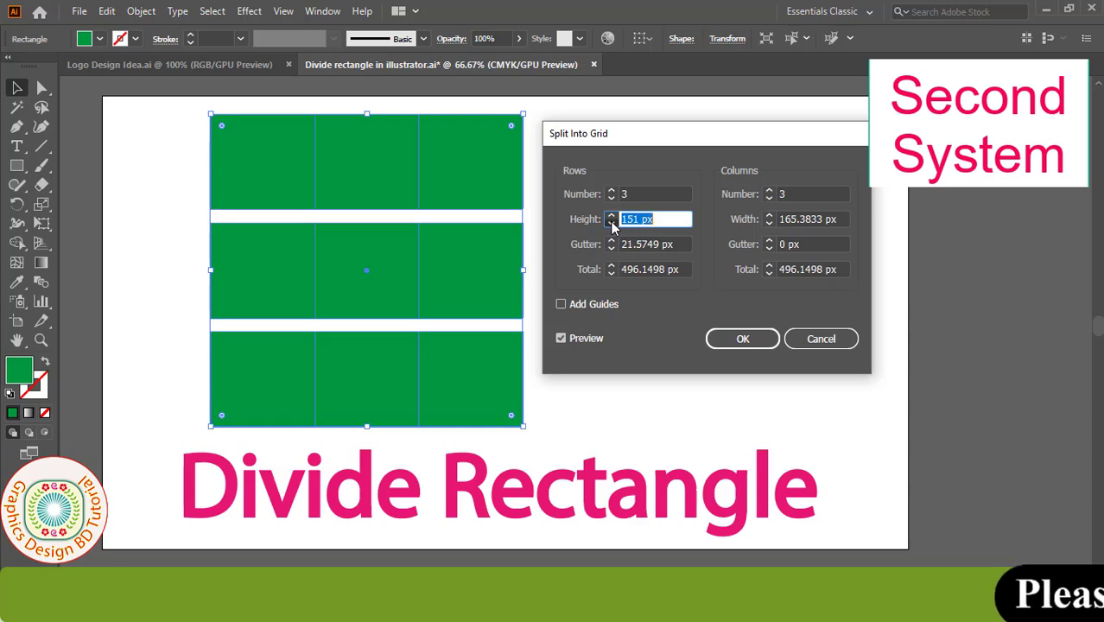
# Step: Set the grid column width to 149 px and the row gutter to 21 px
pyautogui.click(768, 223)
pyautogui.write('151')
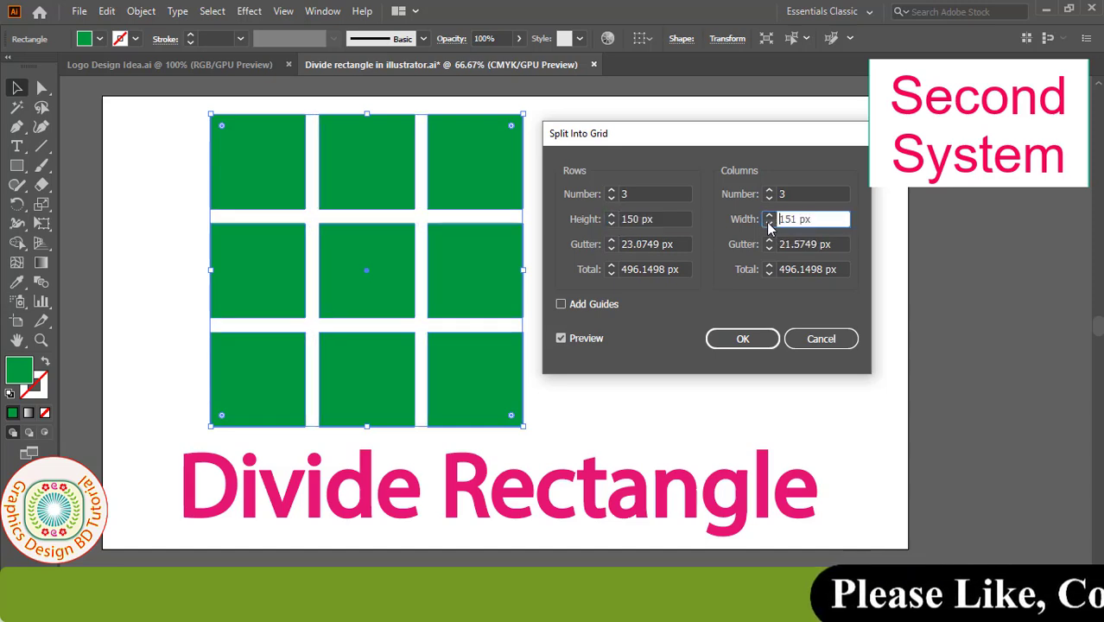
pyautogui.click(769, 224)
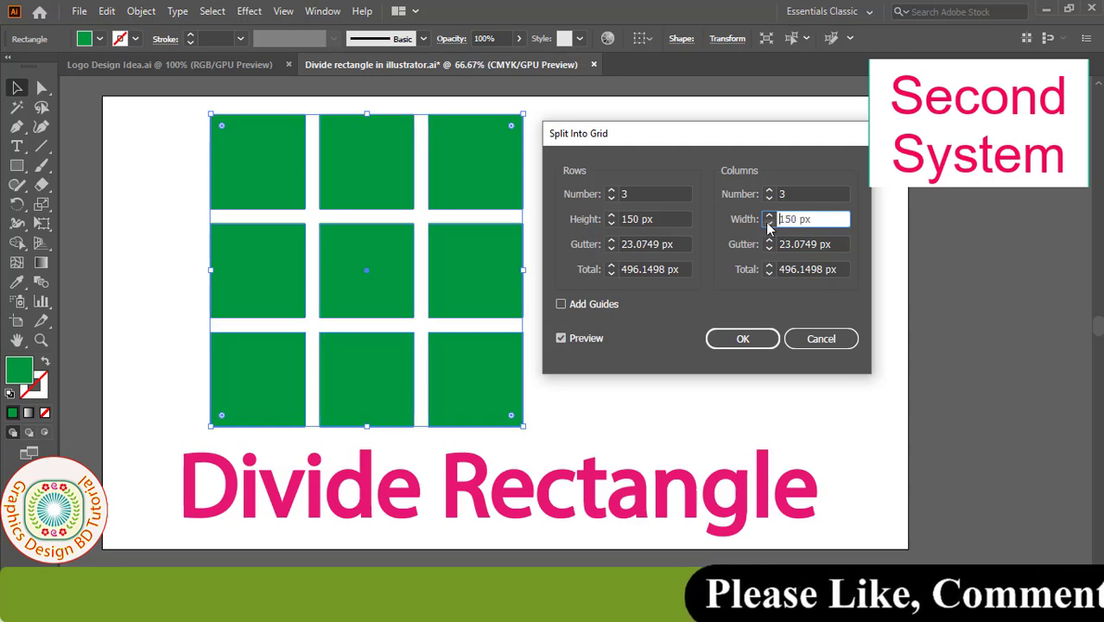
pyautogui.click(769, 224)
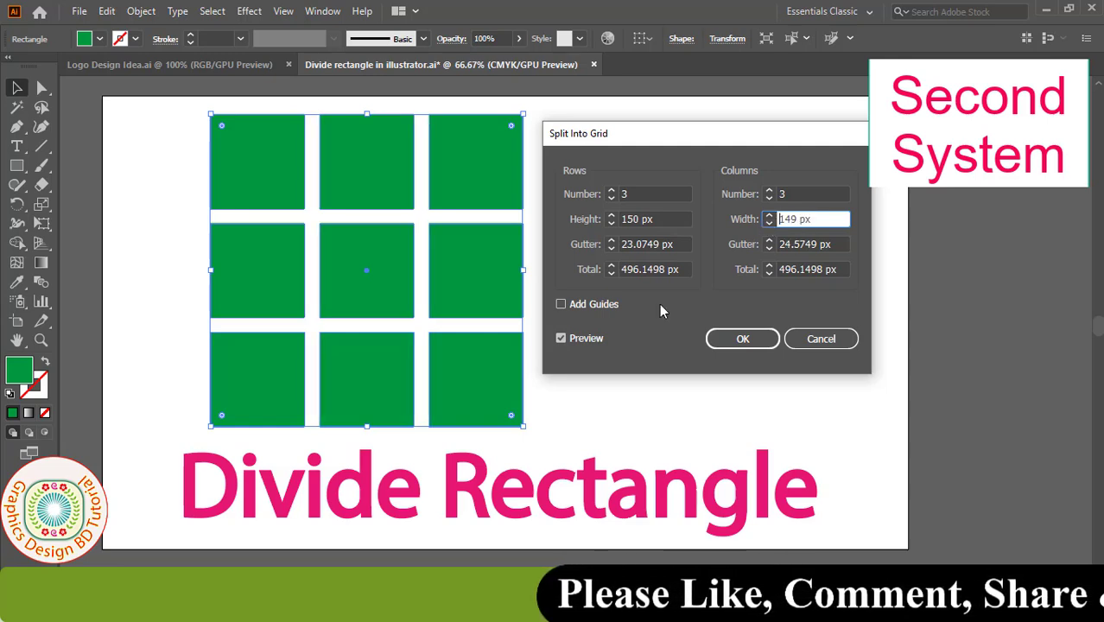
pyautogui.click(610, 248)
pyautogui.click(611, 248)
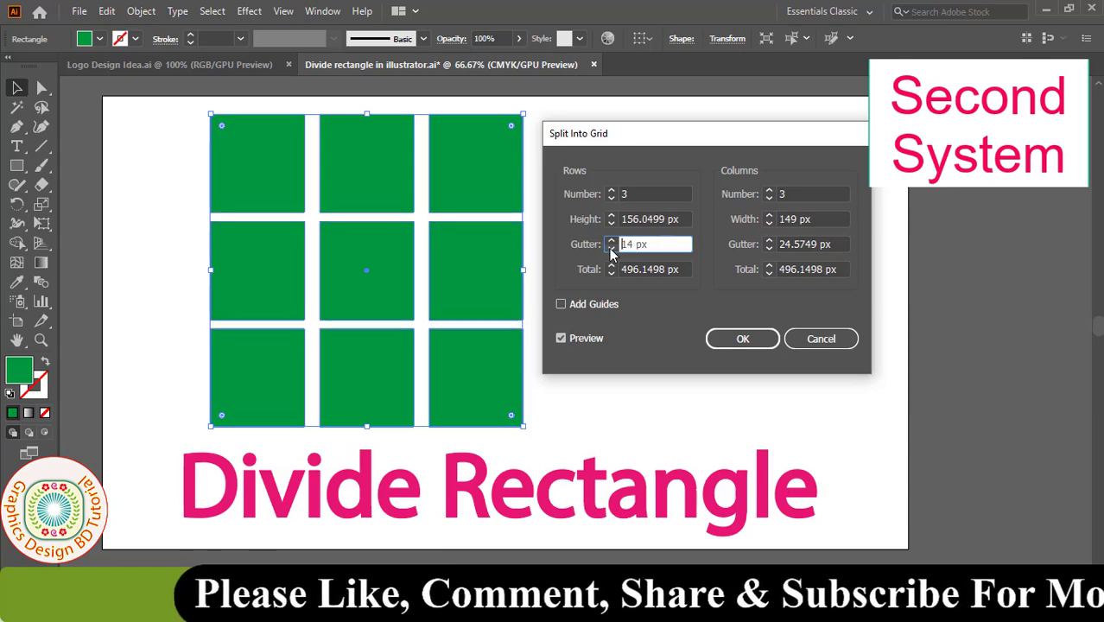
pyautogui.click(611, 243)
pyautogui.click(612, 242)
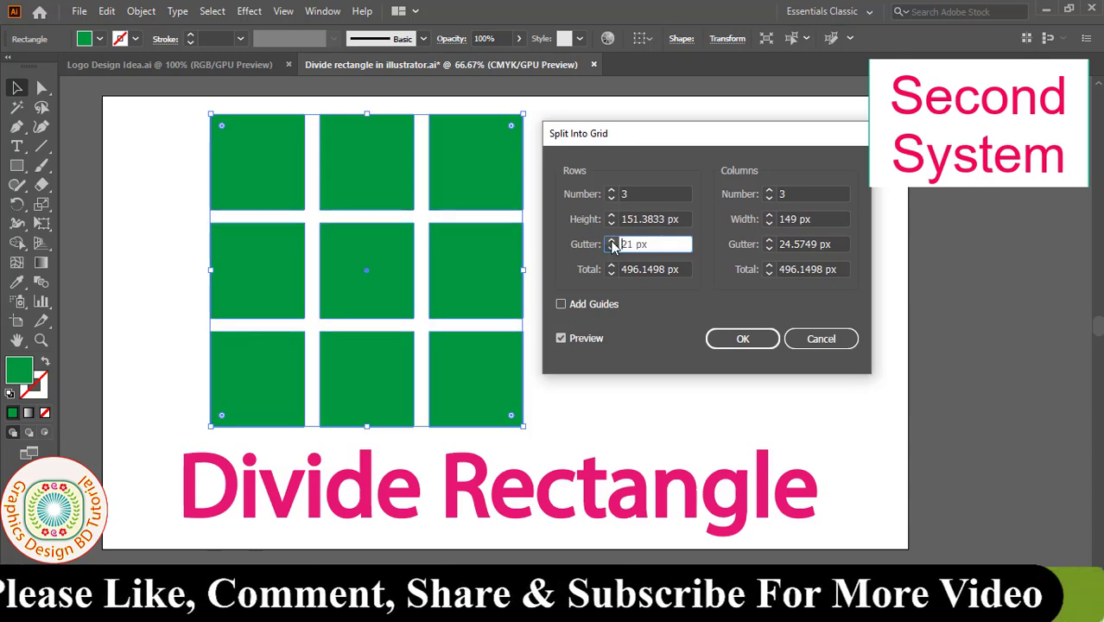
pyautogui.click(611, 243)
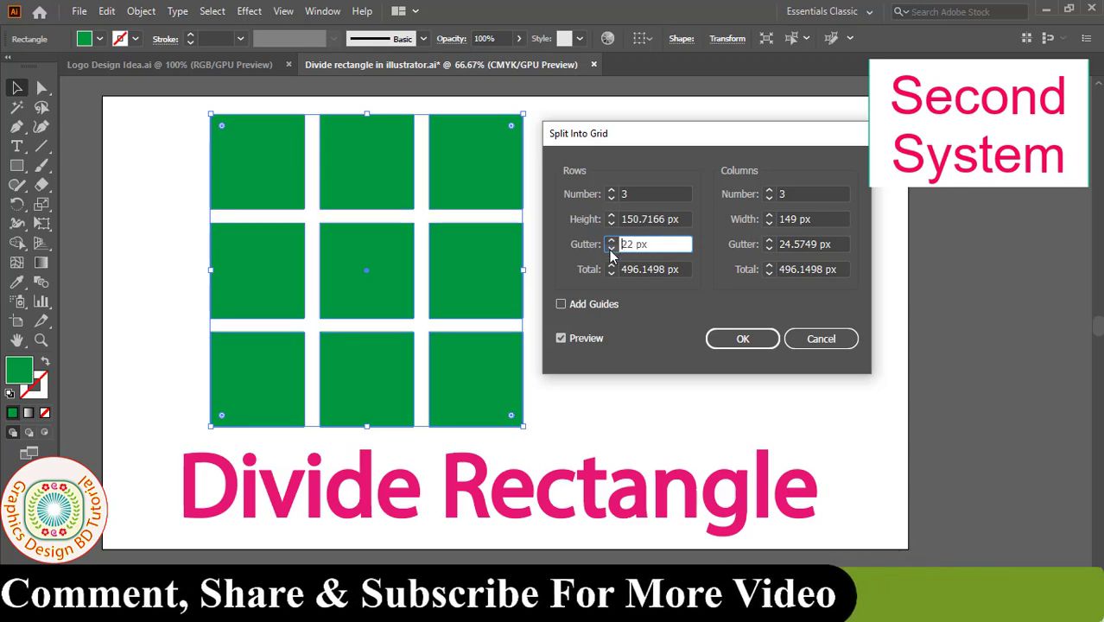
pyautogui.click(610, 247)
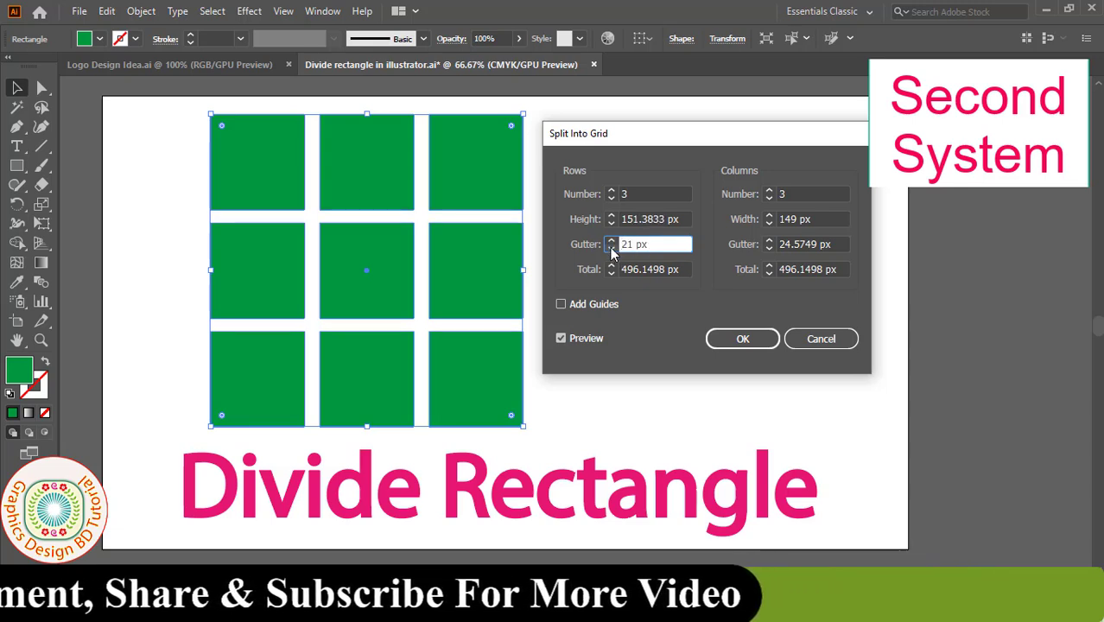
# Step: Set the column gutter to about 23 px with Add Guides off, and apply the split
pyautogui.click(769, 249)
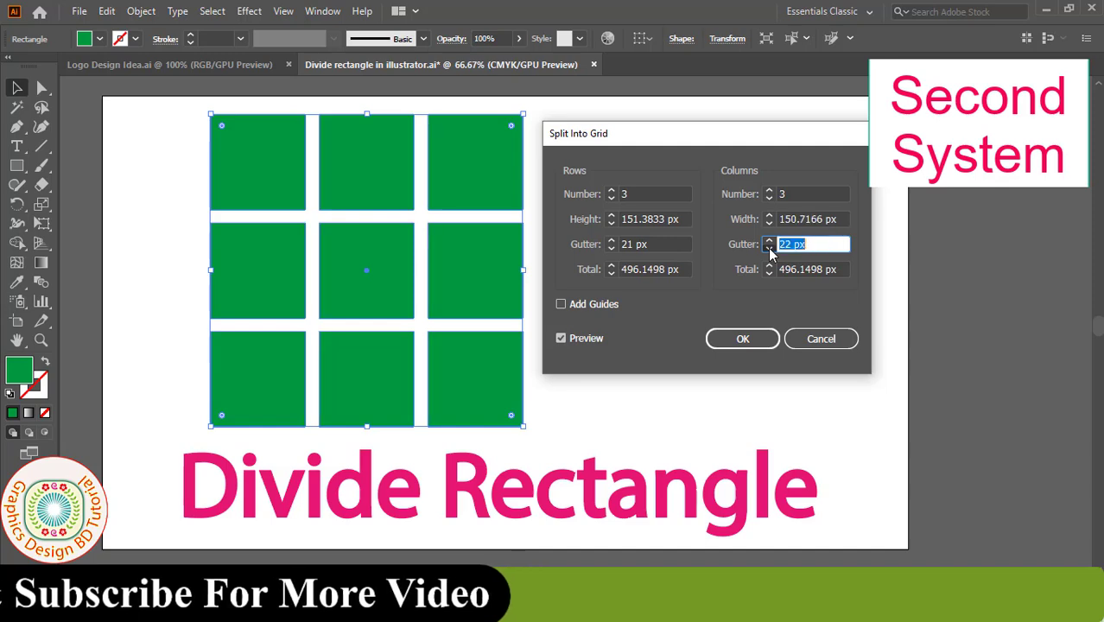
pyautogui.click(769, 248)
pyautogui.click(769, 249)
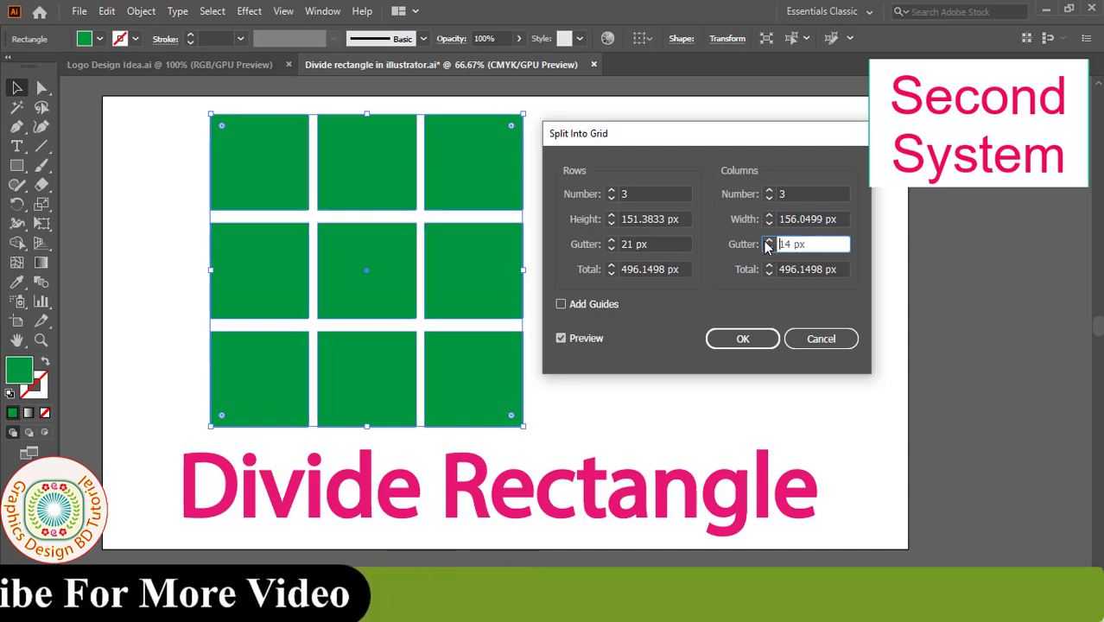
pyautogui.click(769, 241)
pyautogui.click(768, 241)
pyautogui.click(769, 241)
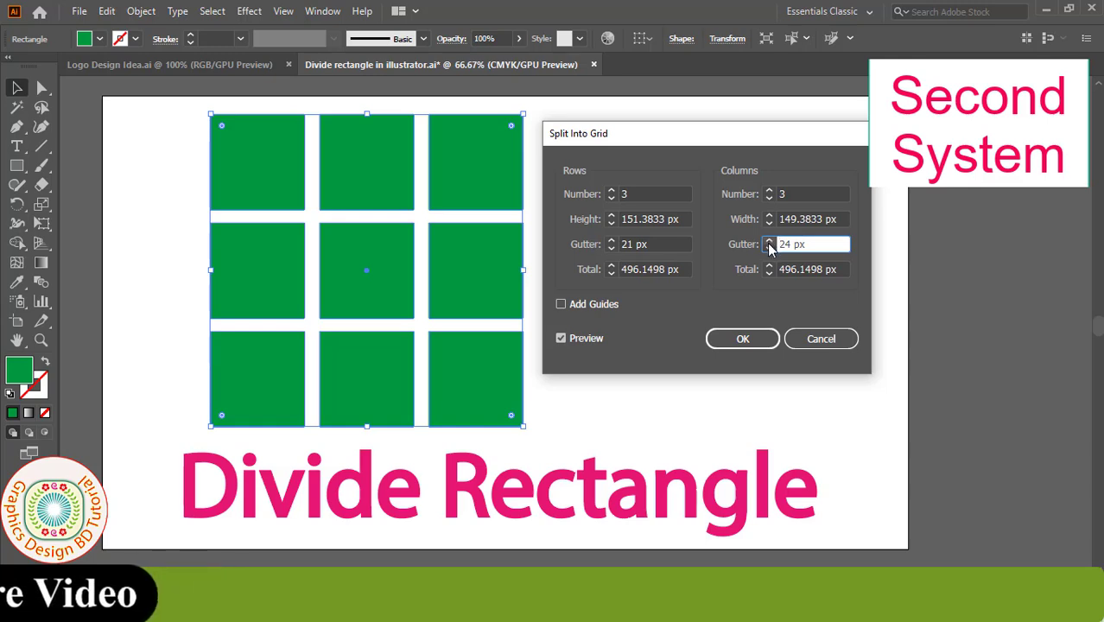
pyautogui.click(561, 305)
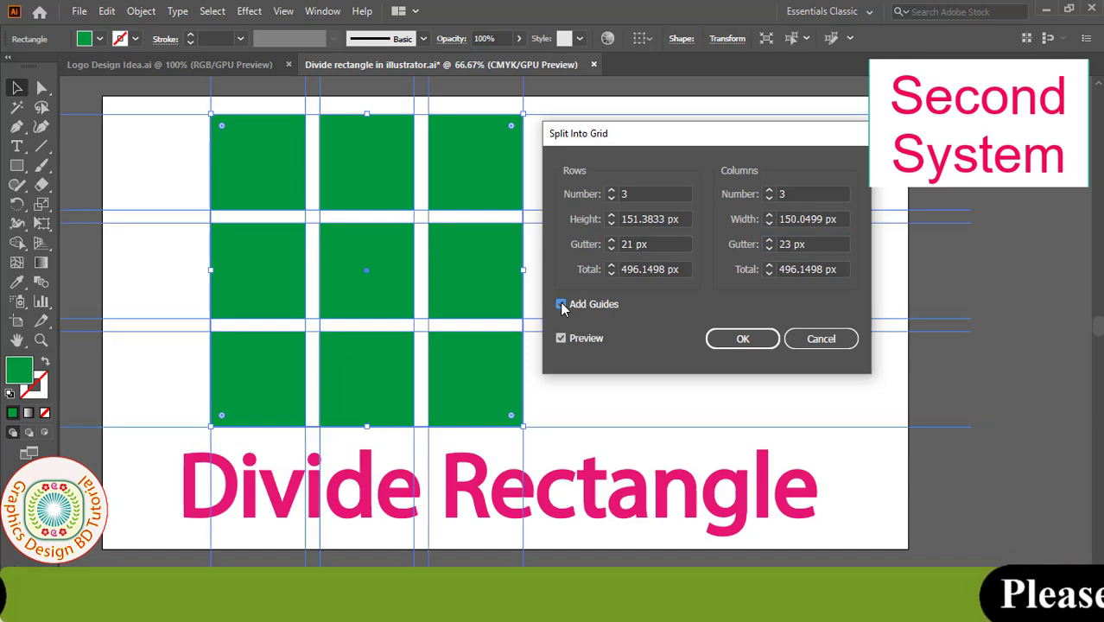
pyautogui.click(561, 305)
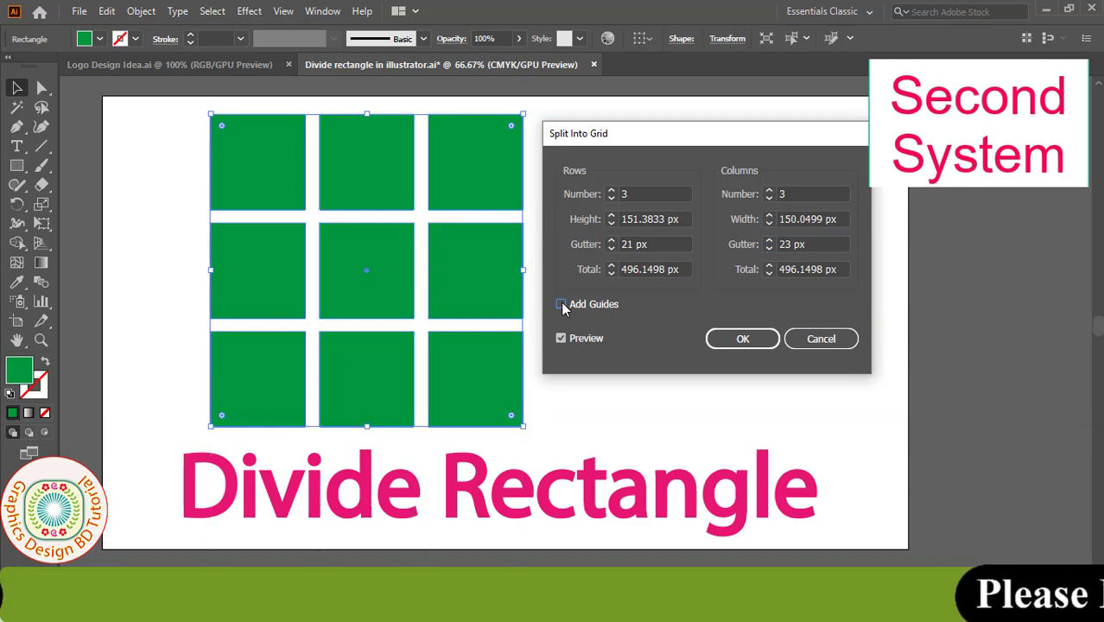
pyautogui.click(742, 339)
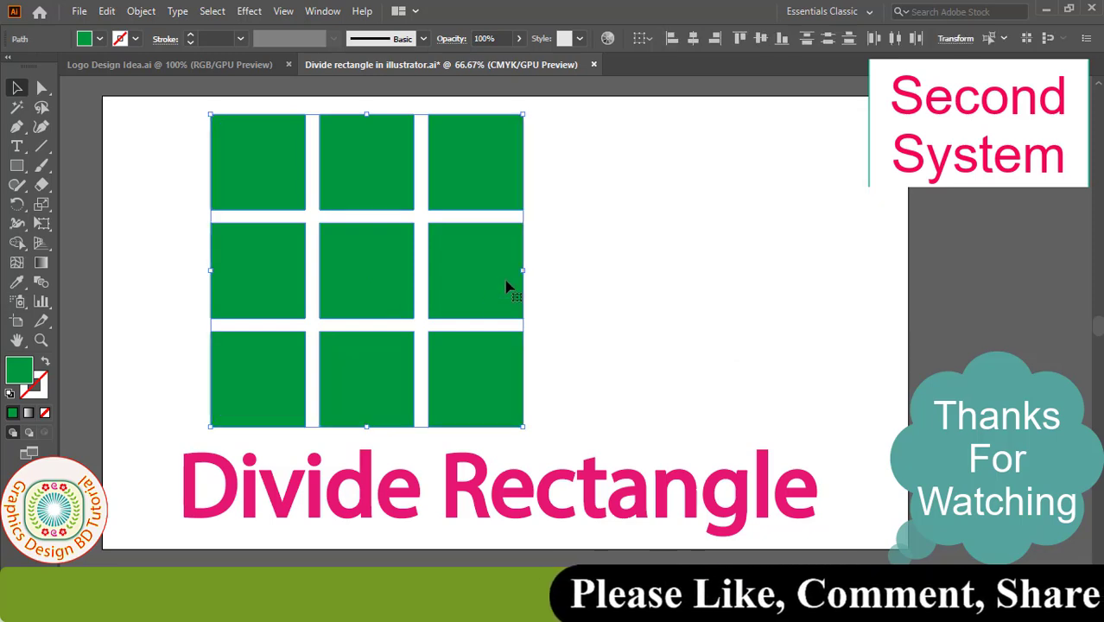
# Step: Drag the nine squares apart to scatter them across the artboard
pyautogui.click(584, 254)
pyautogui.moveTo(476, 257); pyautogui.dragTo(607, 257)
pyautogui.moveTo(490, 188); pyautogui.dragTo(549, 188)
pyautogui.moveTo(394, 181); pyautogui.dragTo(452, 160)
pyautogui.moveTo(250, 164); pyautogui.dragTo(212, 151)
pyautogui.moveTo(260, 267); pyautogui.dragTo(212, 268)
pyautogui.moveTo(250, 380); pyautogui.dragTo(189, 399)
pyautogui.moveTo(413, 418); pyautogui.dragTo(373, 431)
pyautogui.moveTo(476, 380); pyautogui.dragTo(529, 380)
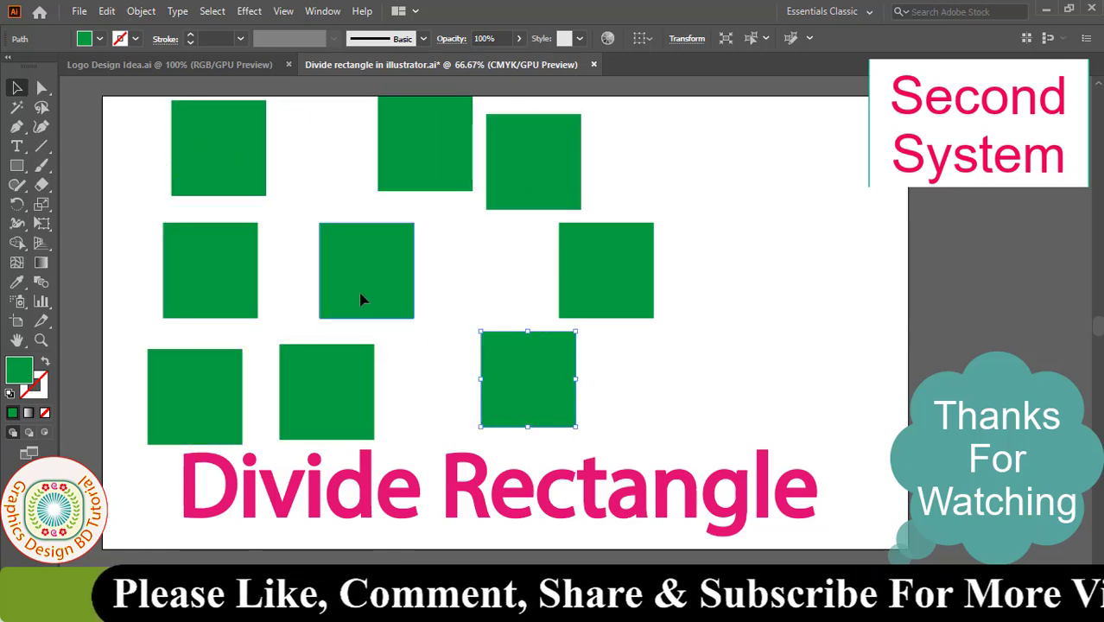
pyautogui.moveTo(362, 299); pyautogui.dragTo(344, 285)
# Step: Fill the centre square red and the top-left square orange
pyautogui.click(99, 38)
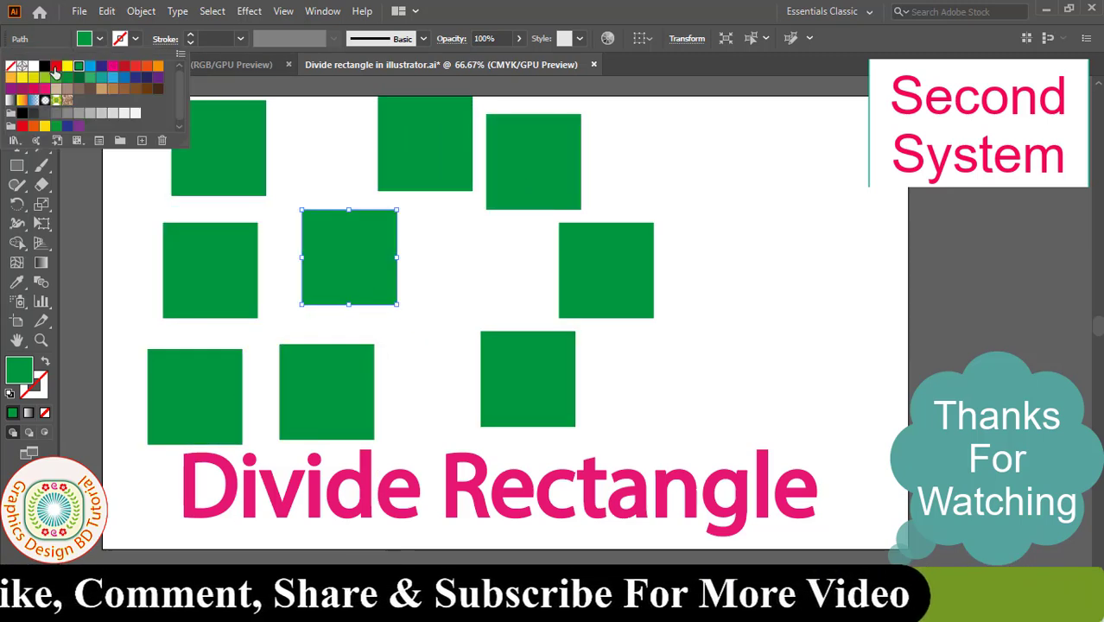
pyautogui.click(54, 67)
pyautogui.click(237, 162)
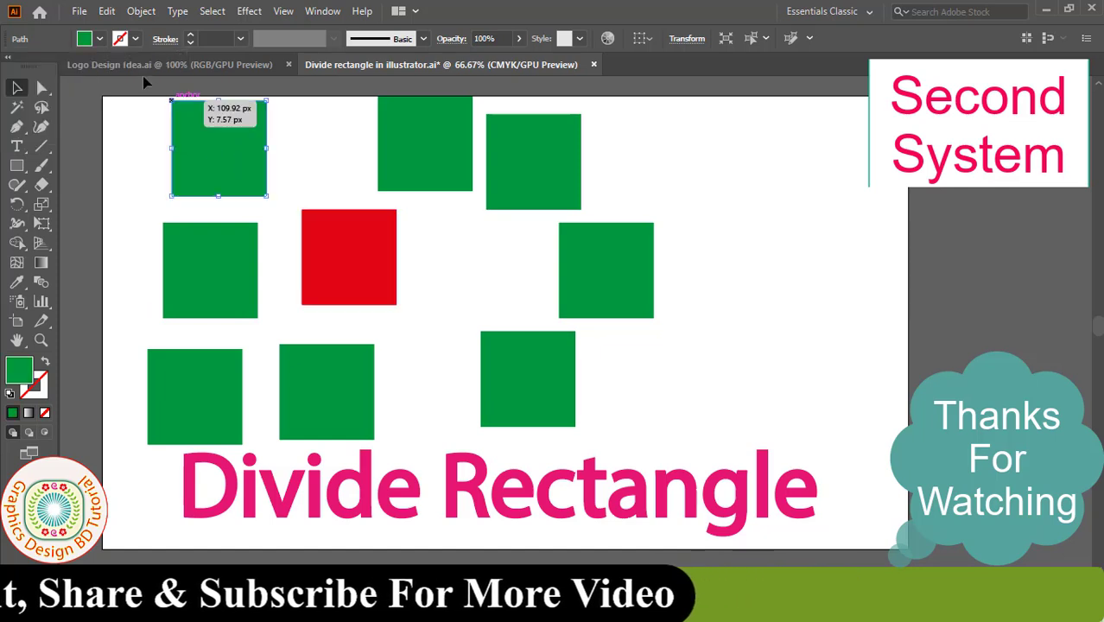
pyautogui.click(100, 38)
pyautogui.click(147, 66)
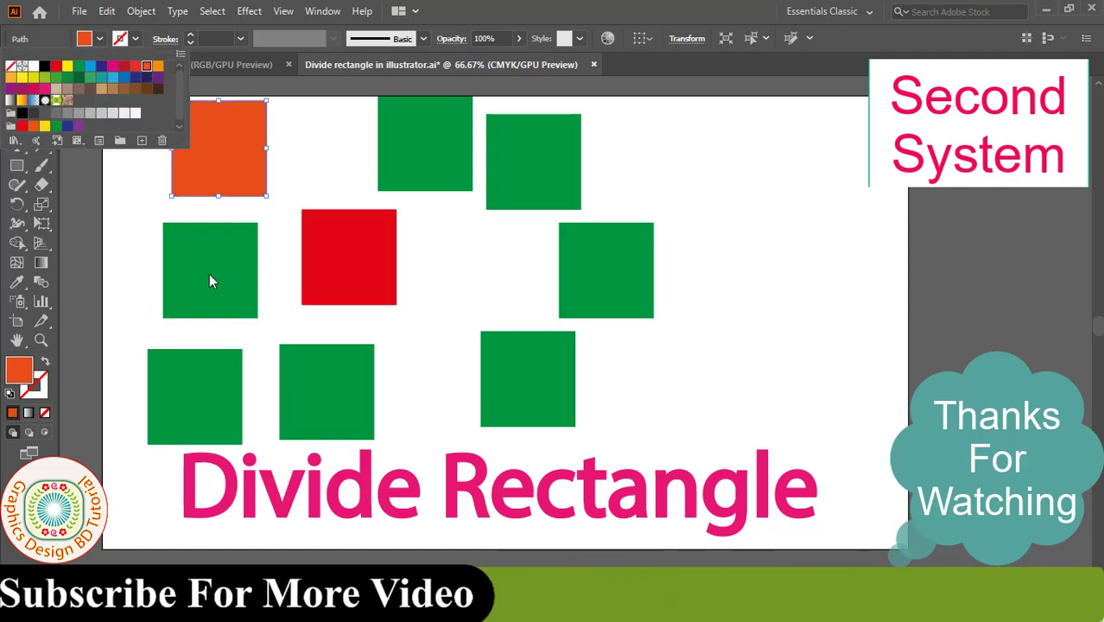
# Step: Fill the middle-left square yellow-green and pick a green fill for the bottom-middle square
pyautogui.click(210, 281)
pyautogui.click(99, 39)
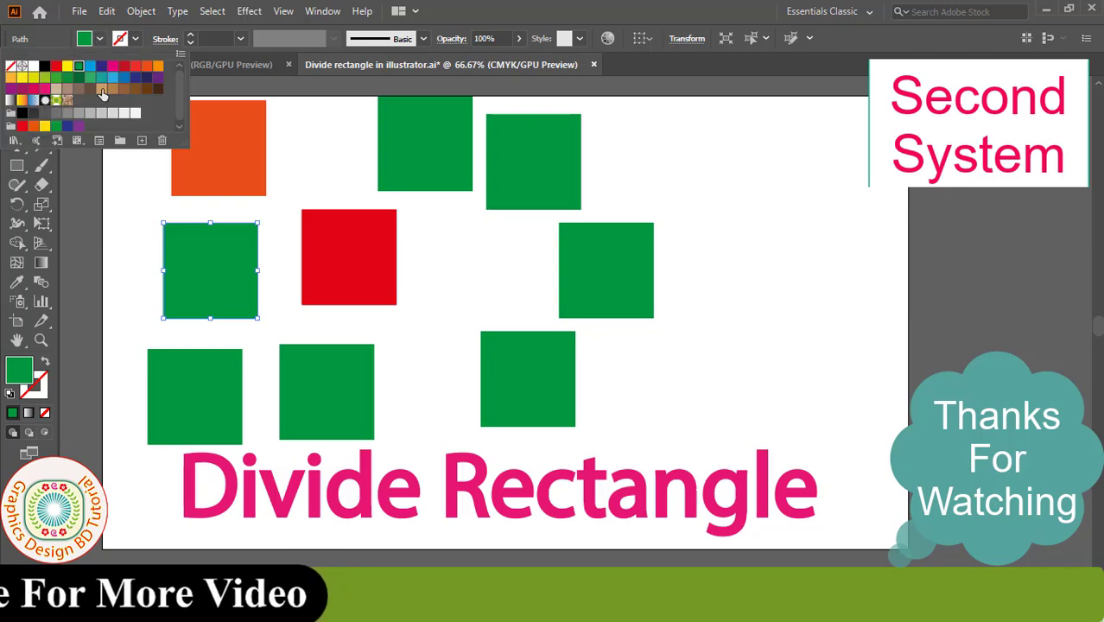
pyautogui.click(45, 79)
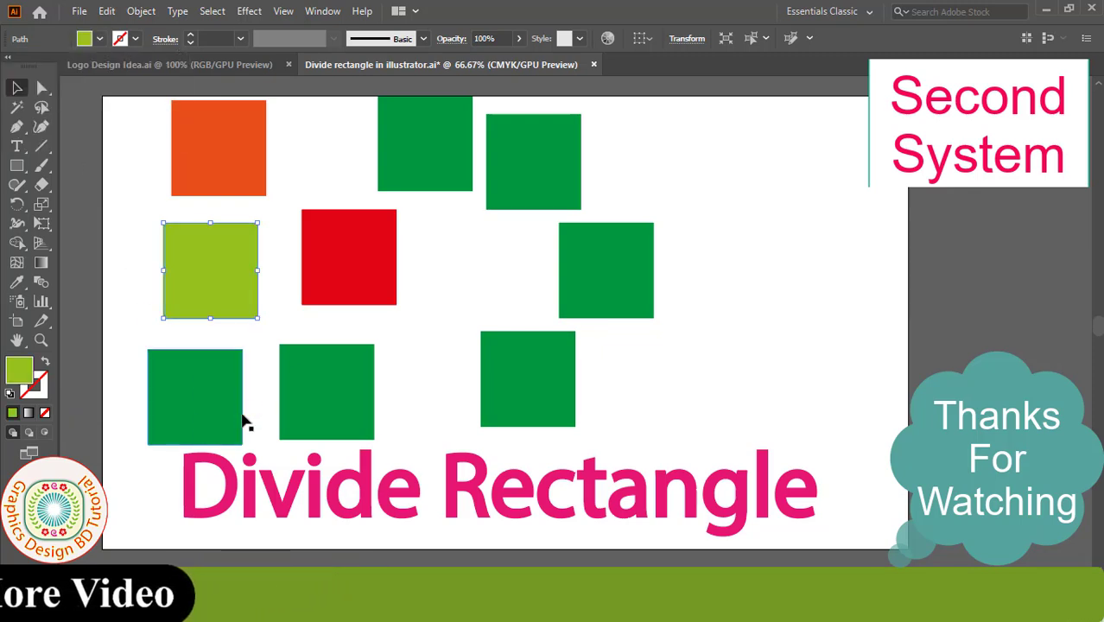
pyautogui.click(100, 39)
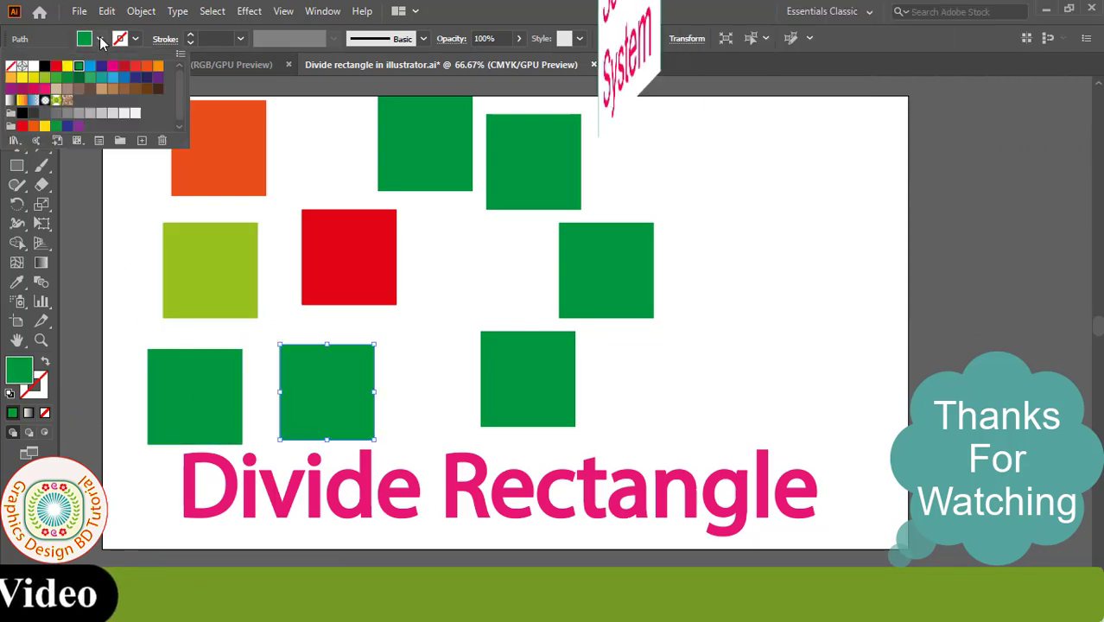
pyautogui.click(65, 78)
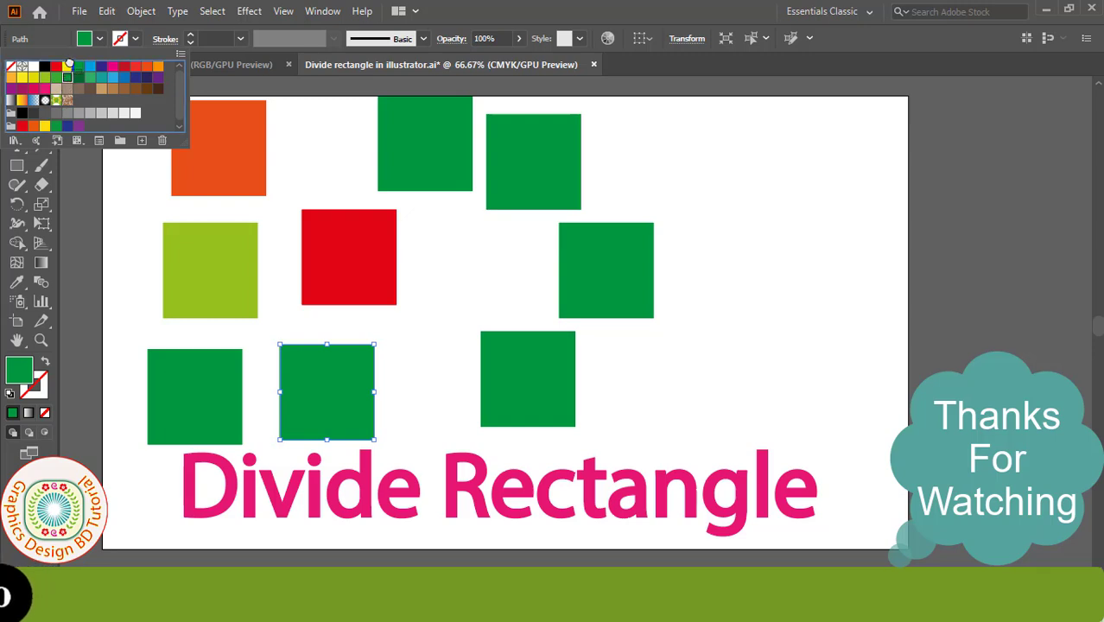